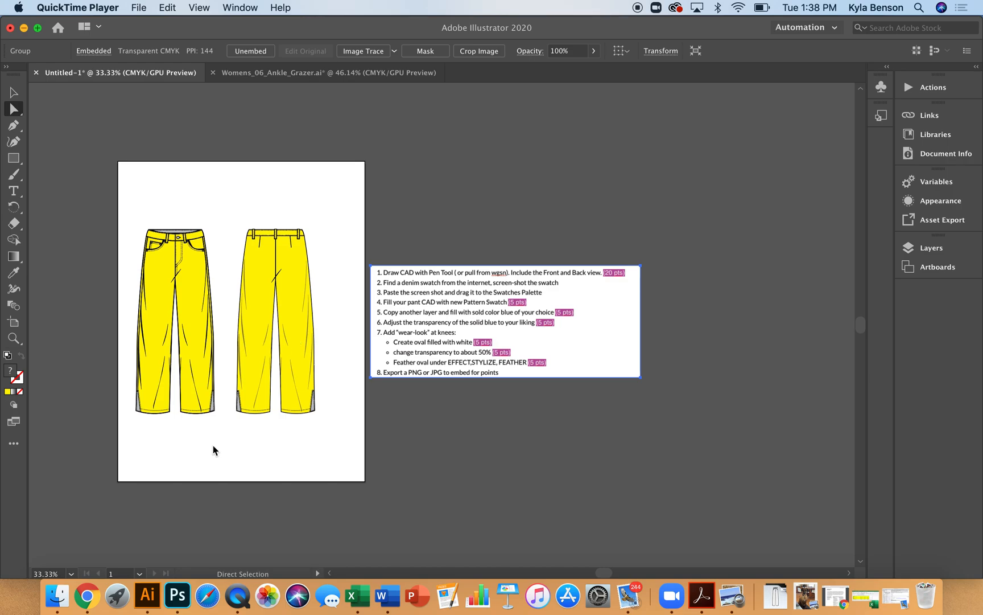
Switch to Chrome and search Google Images for denim fabric
click(87, 595)
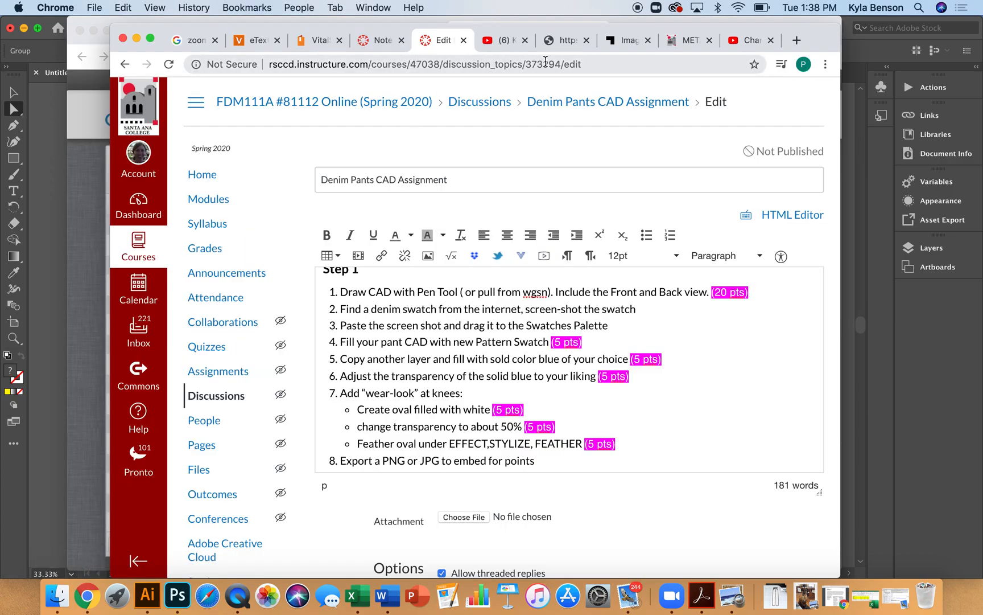
key(super+n)
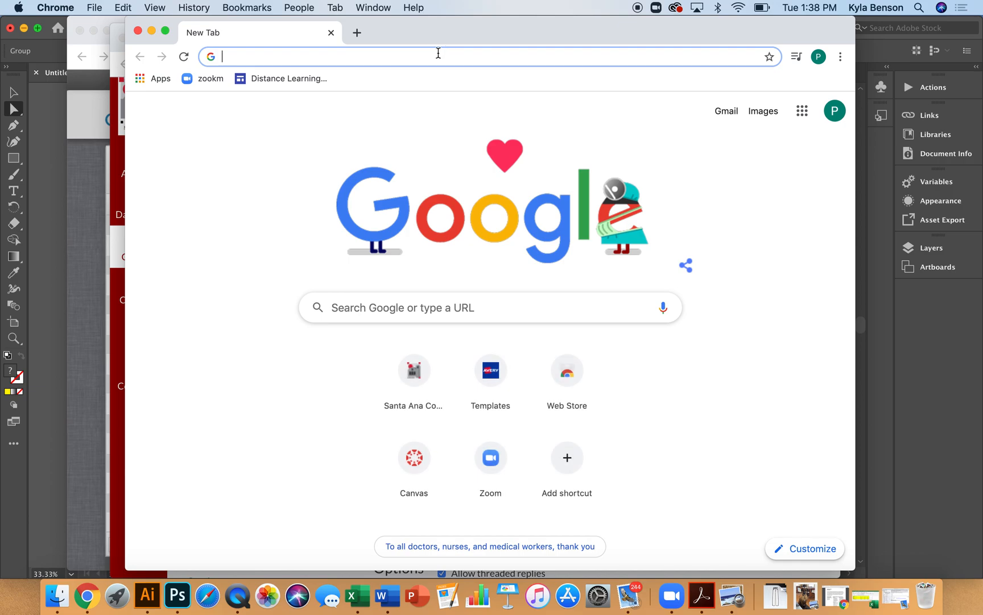
text(denim fabric)
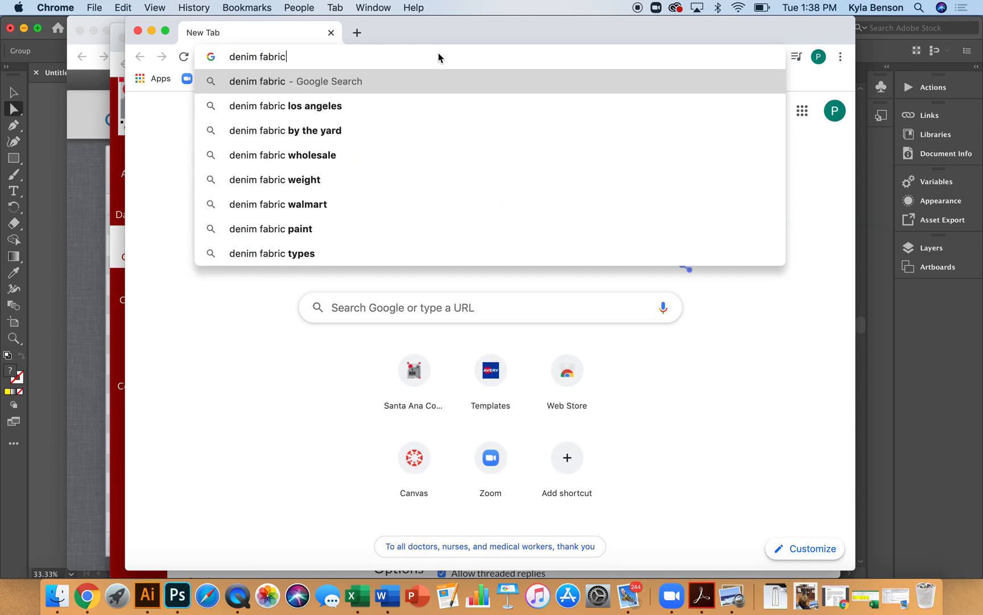
key(Return)
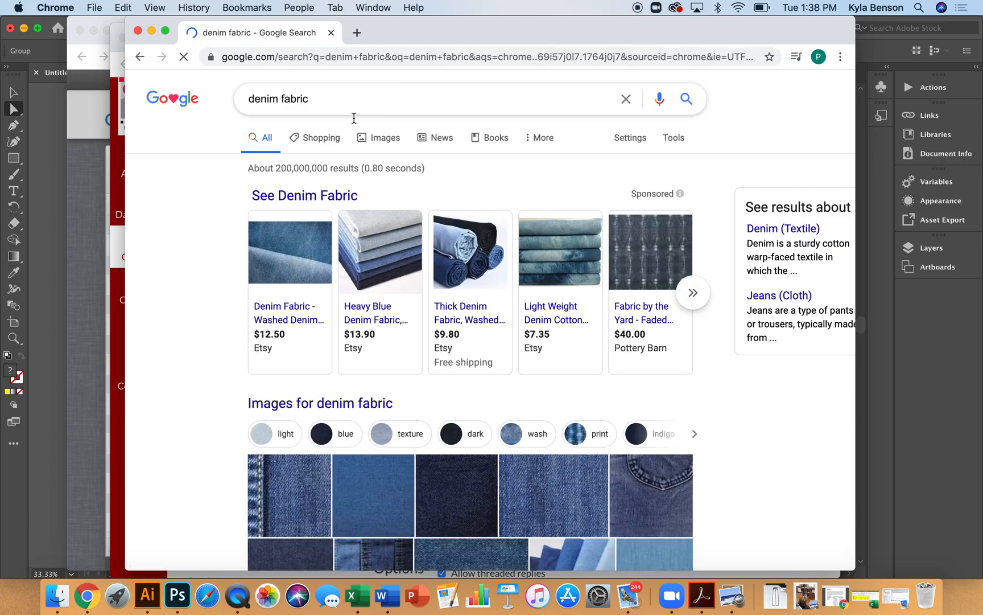
click(336, 141)
click(377, 137)
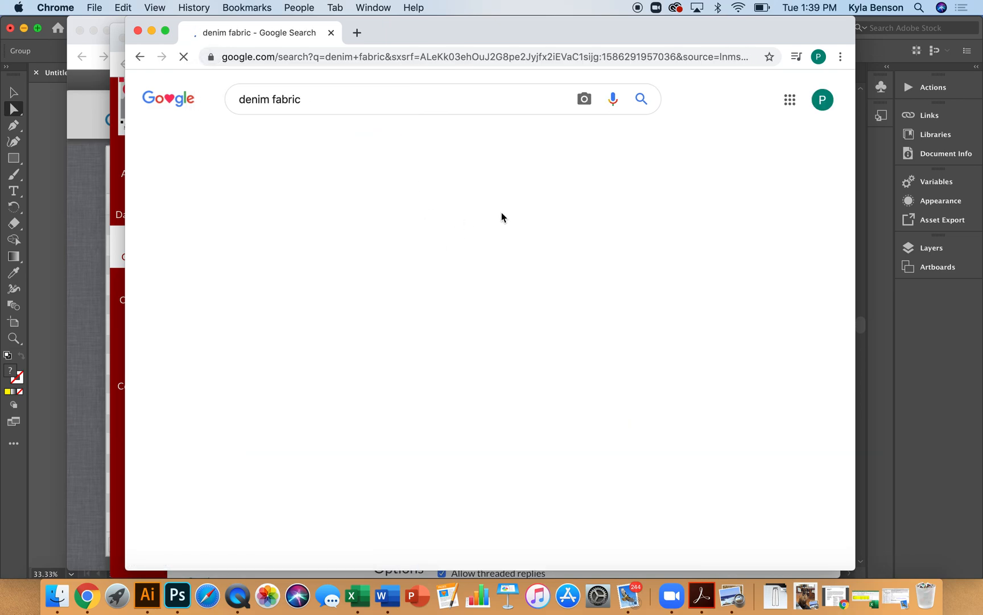
Browse the denim fabric image results and open the Kaufman Denim light indigo washed image
scroll(569, 284, down, 5)
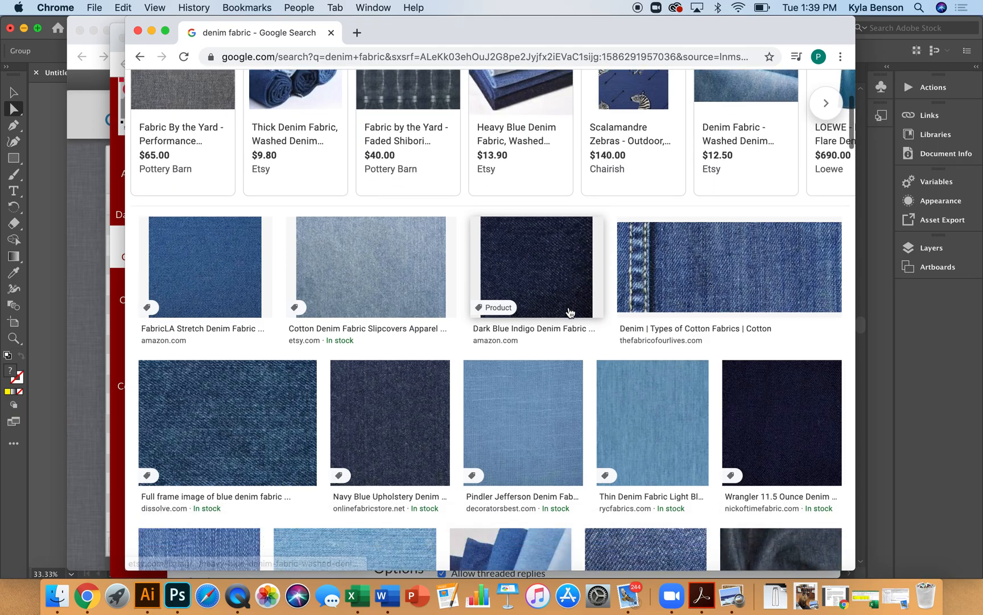
scroll(570, 312, down, 8)
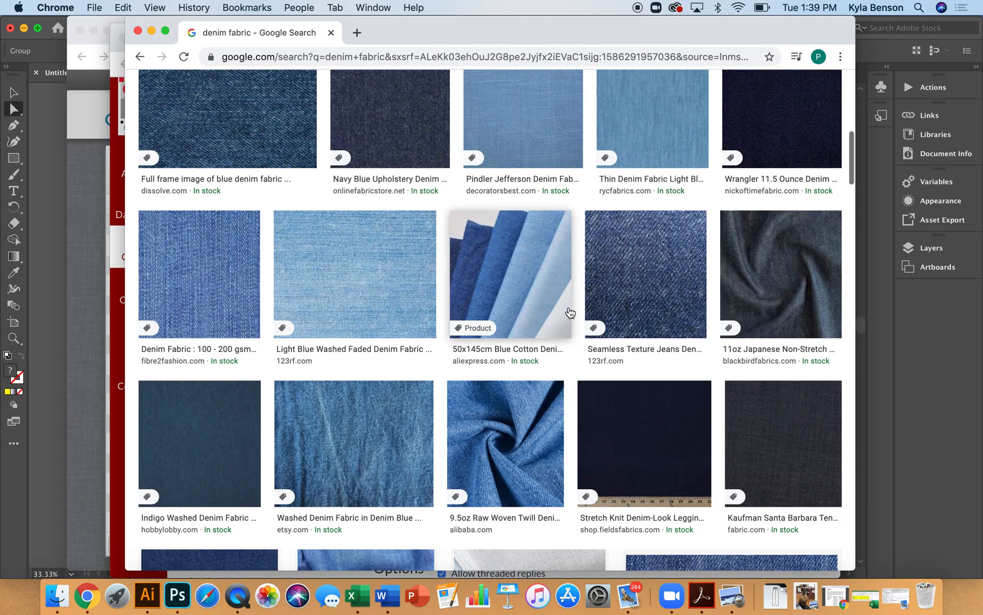
scroll(570, 311, down, 10)
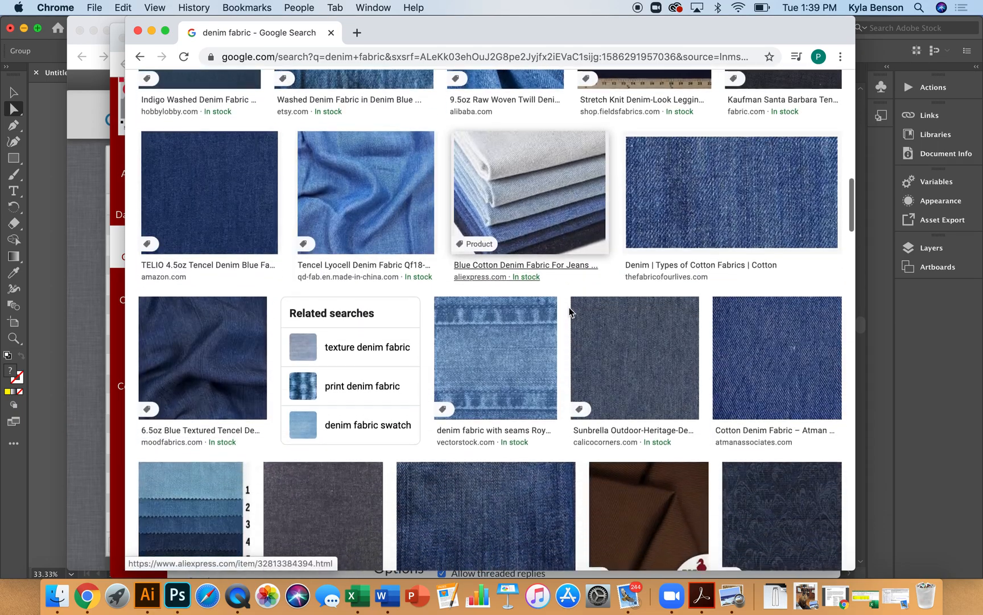
scroll(570, 312, down, 5)
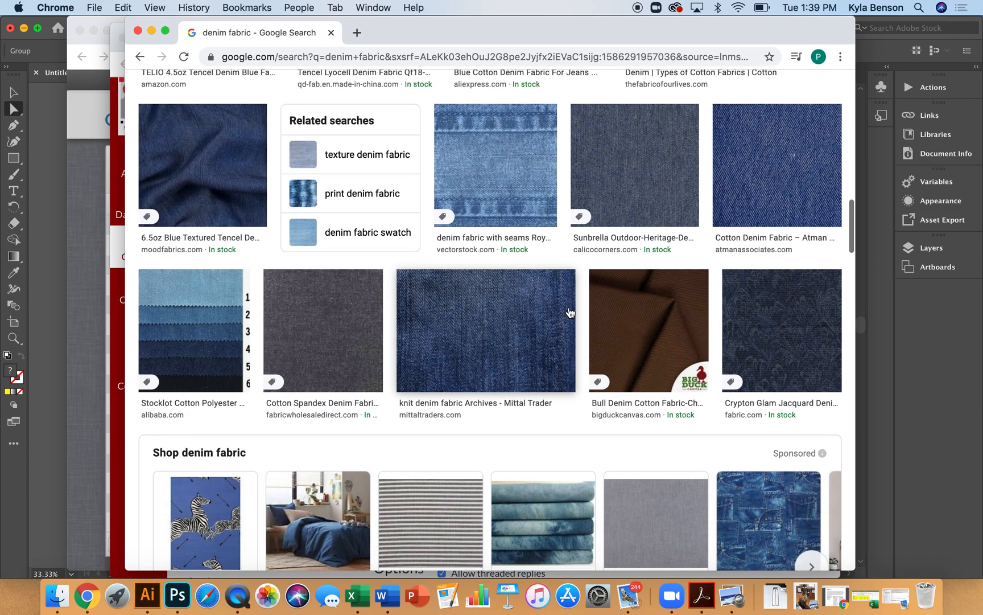
scroll(570, 312, down, 8)
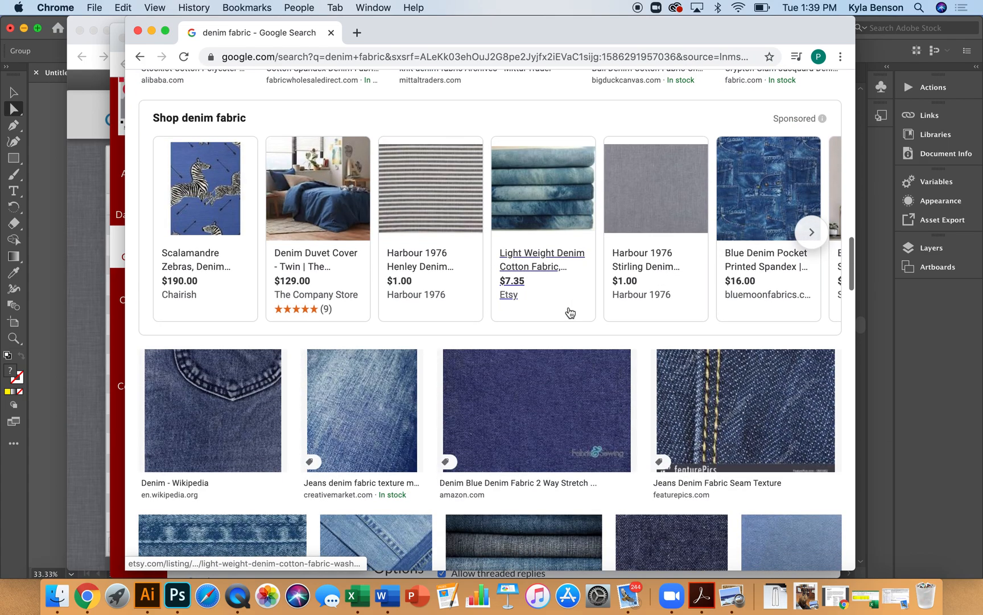
scroll(570, 312, down, 3)
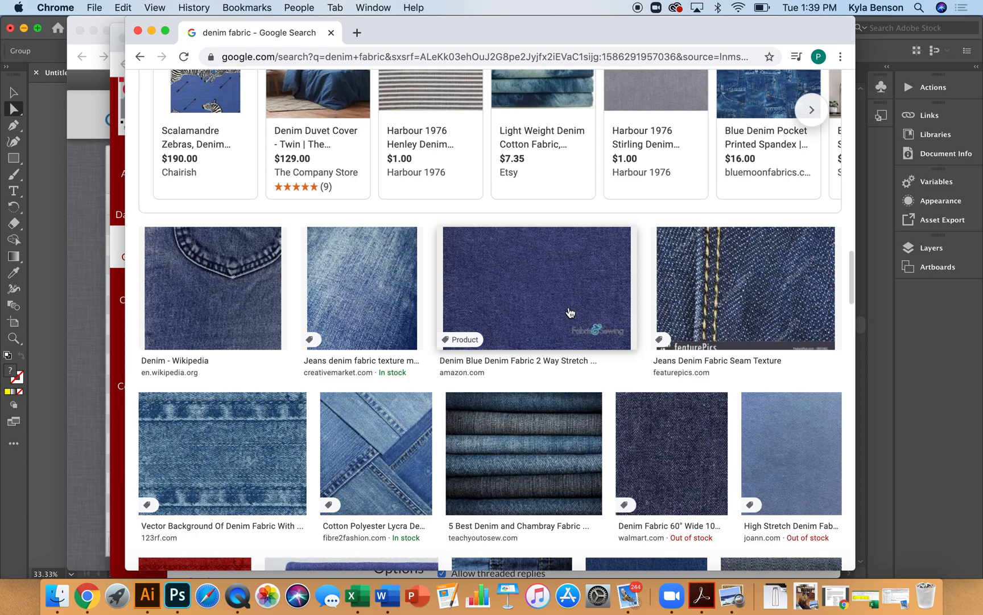
scroll(570, 312, down, 6)
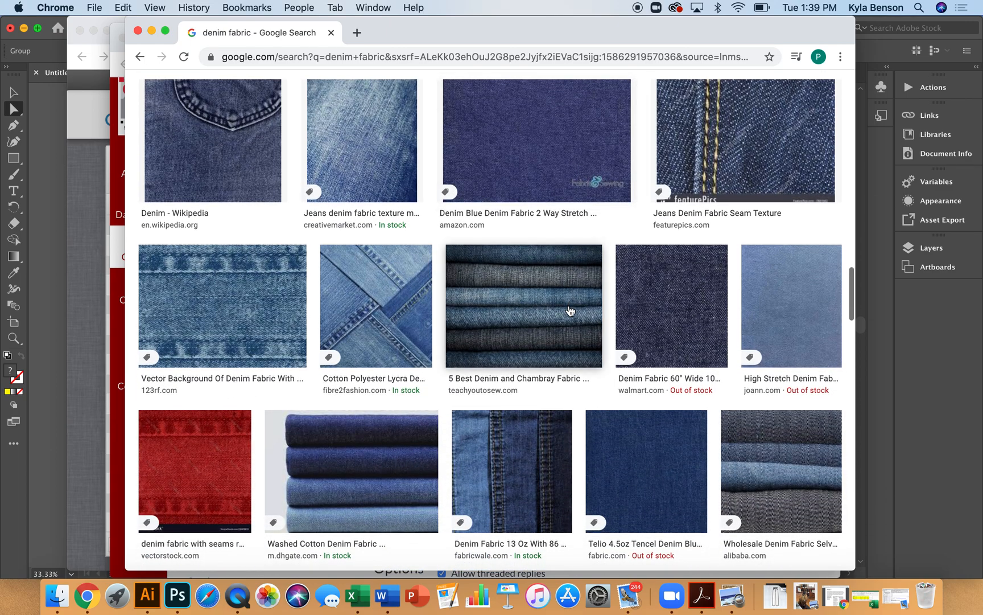
scroll(570, 311, down, 5)
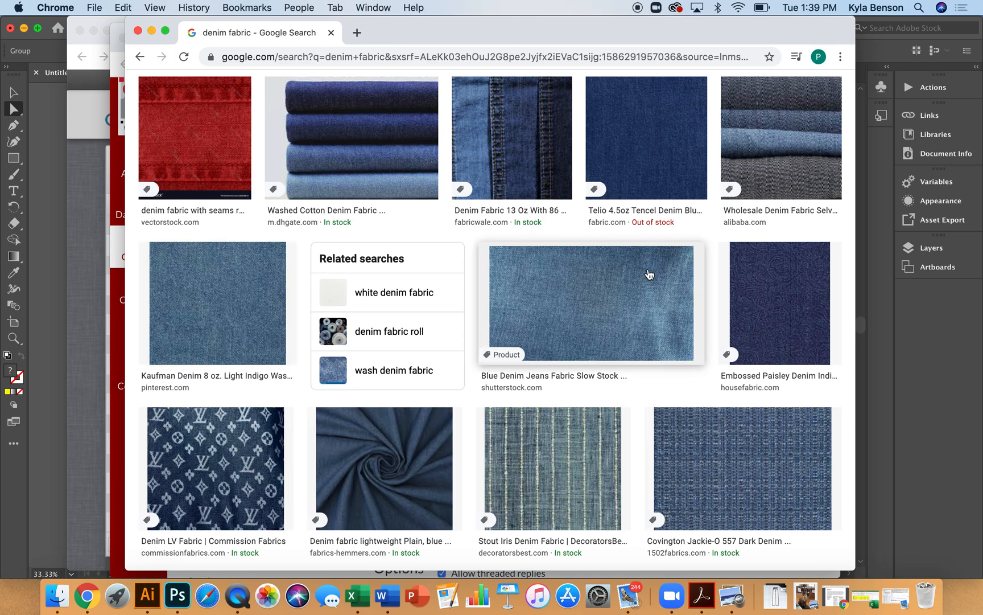
click(228, 344)
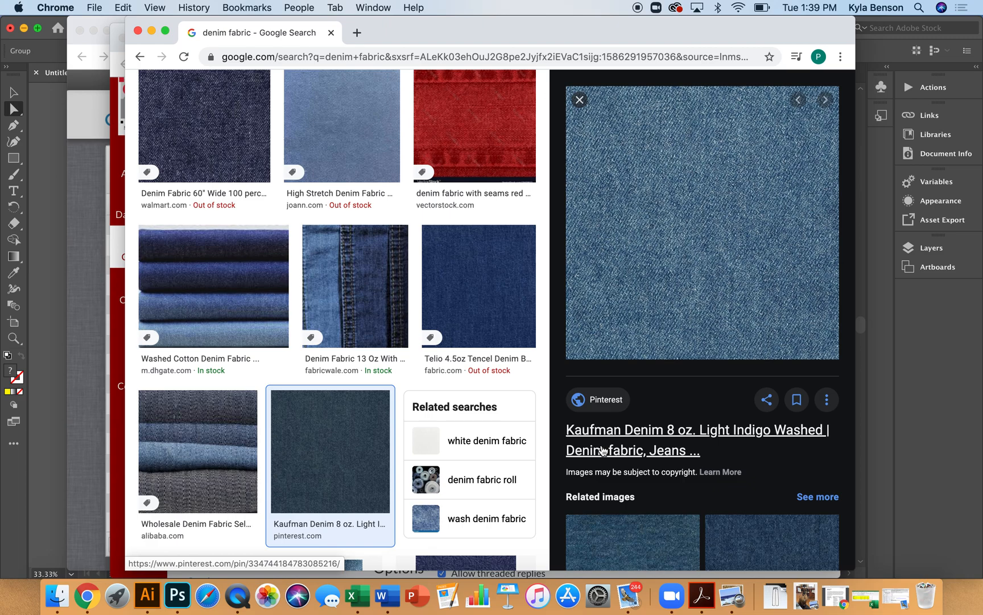
Capture a screenshot of the enlarged denim image and return to Illustrator
key(super+shift+4)
drag(574, 113, 832, 358)
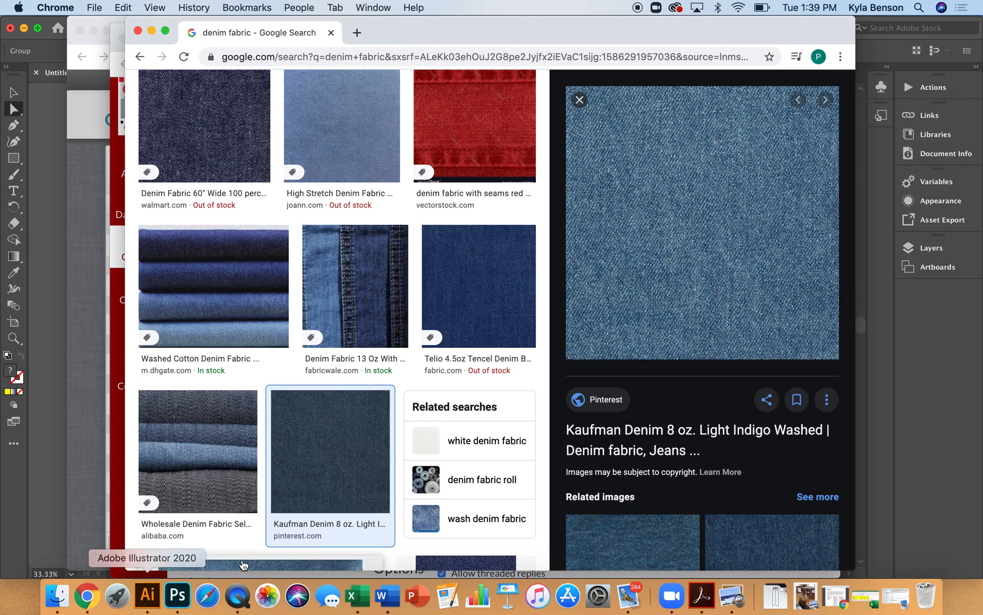
click(147, 594)
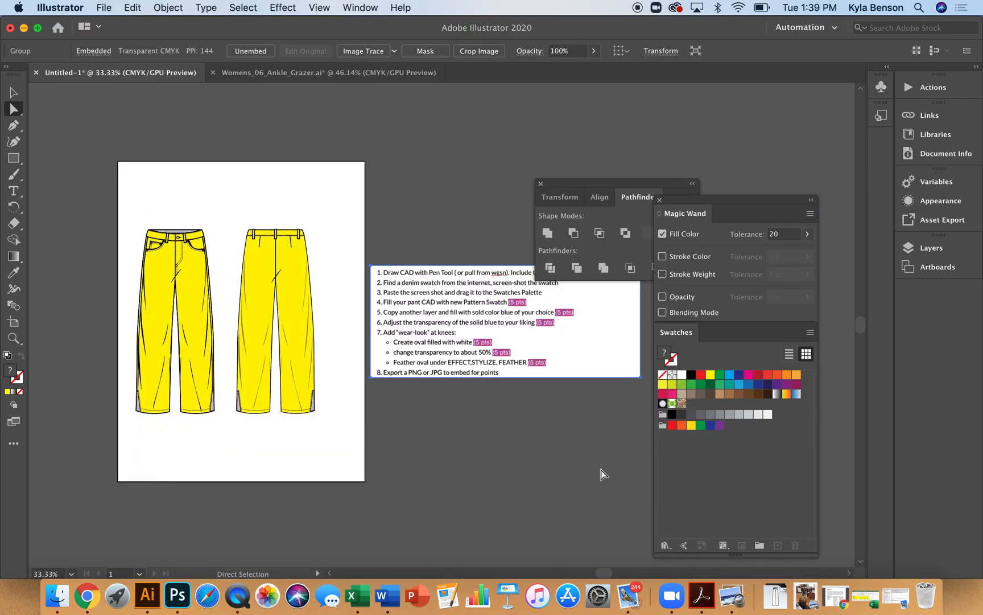
Paste the denim screenshot below the instructions and drag it into the Swatches panel as a new pattern swatch
key(cmd+v)
drag(459, 379, 466, 475)
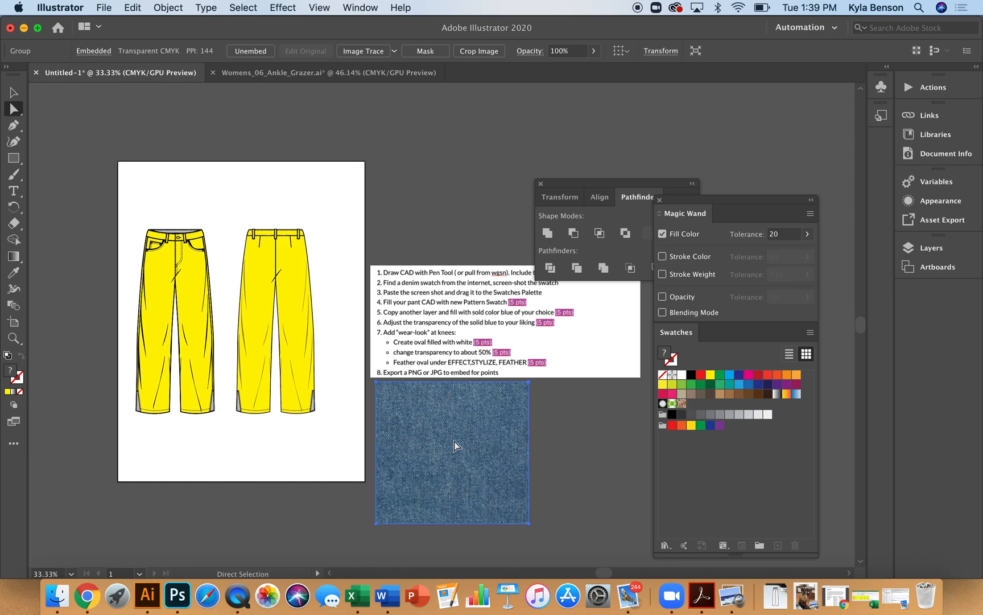
drag(460, 440, 709, 488)
Select the yellow pants fills with the Magic Wand and fill them with the new denim pattern swatch
key(y)
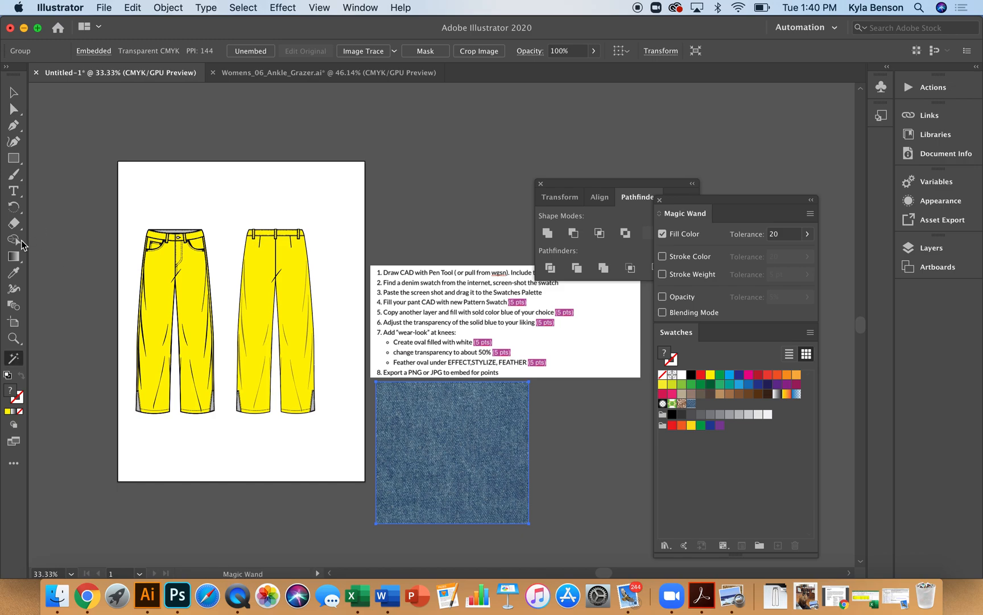
key(super+z)
key(super+shift+z)
click(293, 360)
click(300, 282)
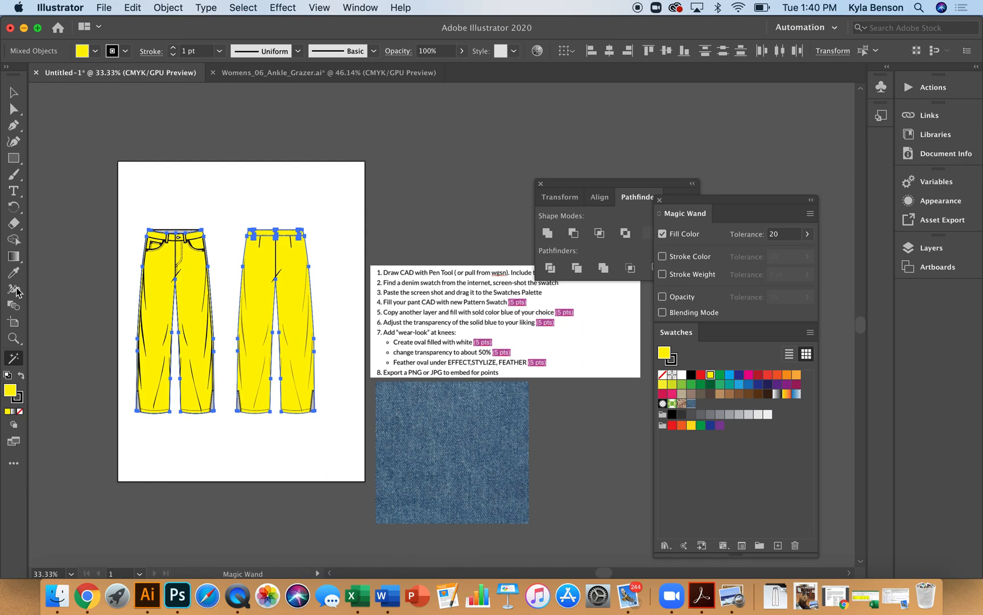
double_click(10, 363)
double_click(10, 363)
click(692, 404)
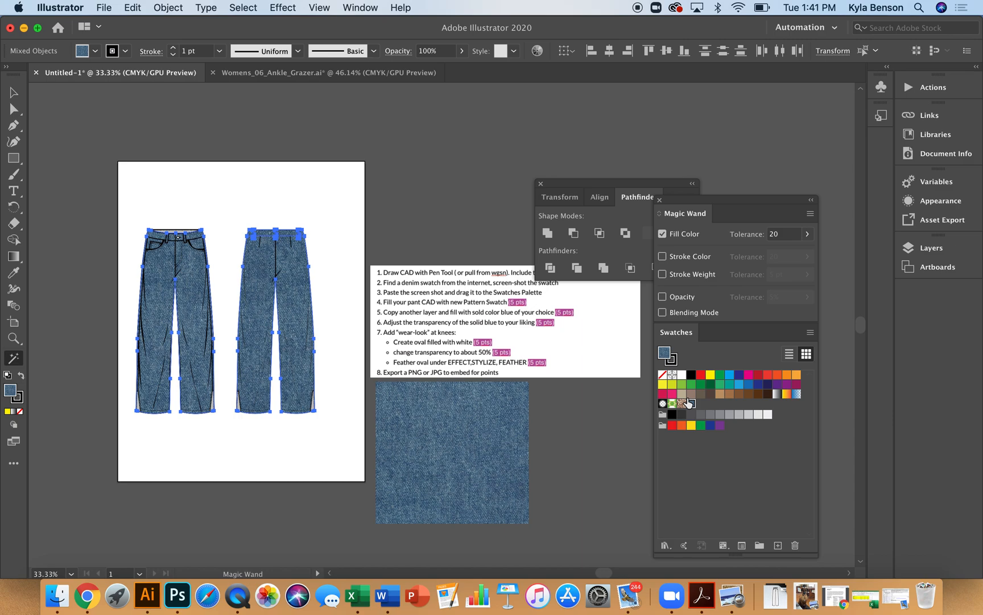
Try to scale the denim pattern inside the pants with the Scale tool
key(s)
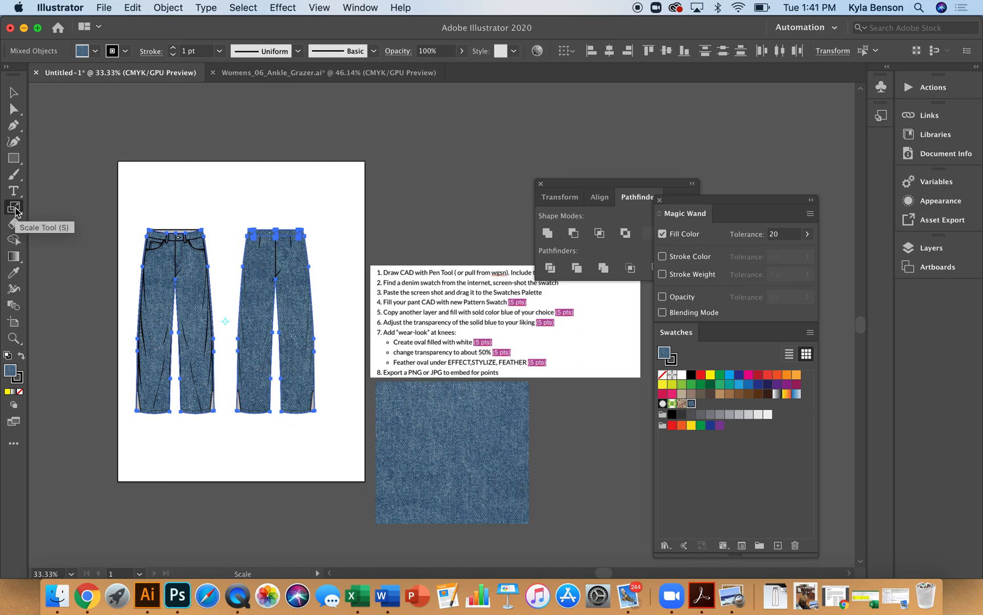
drag(418, 127, 331, 152)
drag(332, 158, 329, 252)
key(shift+grave)
Zoom in and pan around to inspect the denim pattern on both pants views
key(z)
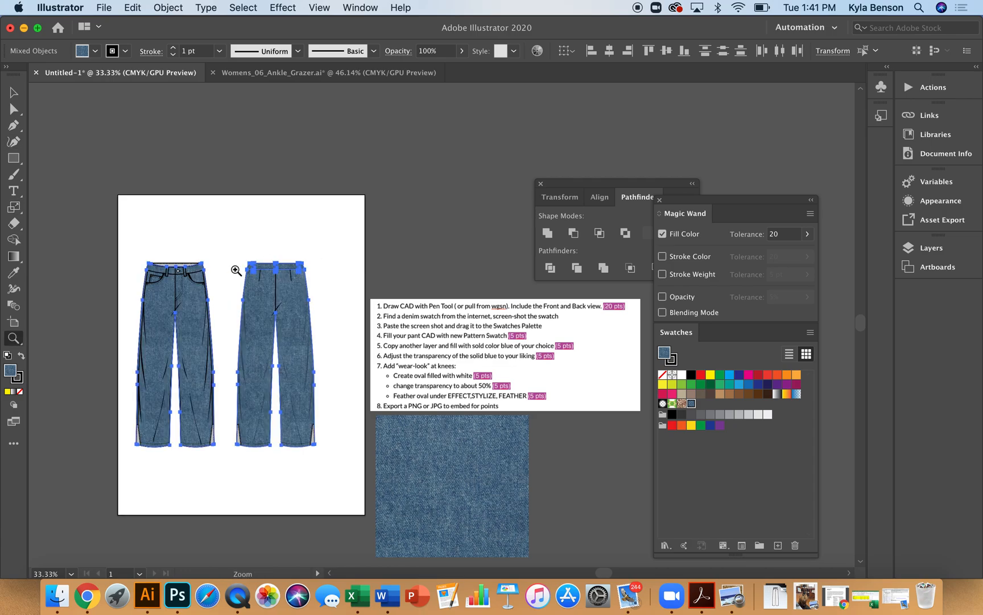
drag(165, 296, 336, 447)
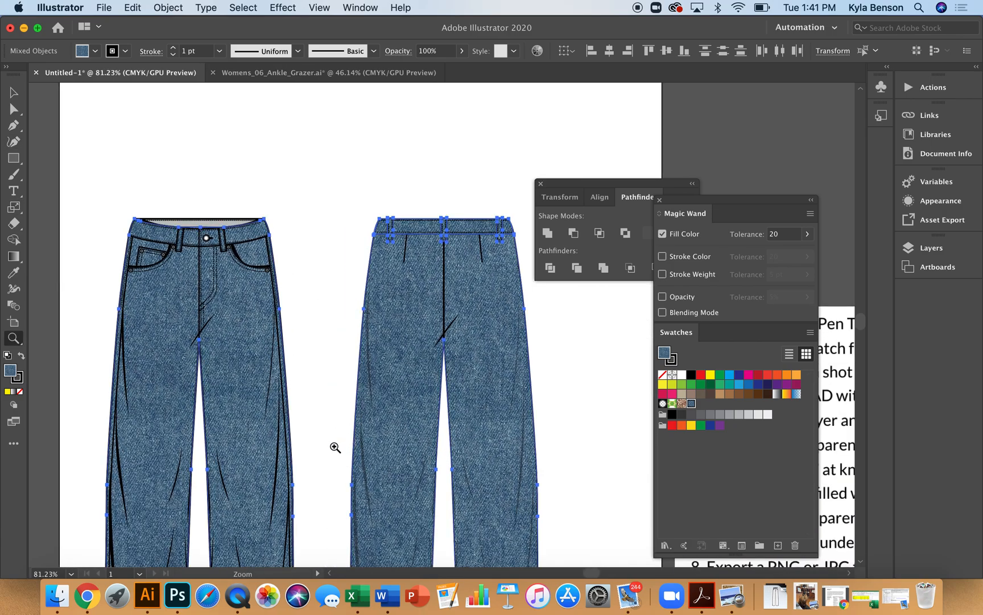
scroll(335, 448, down, 4)
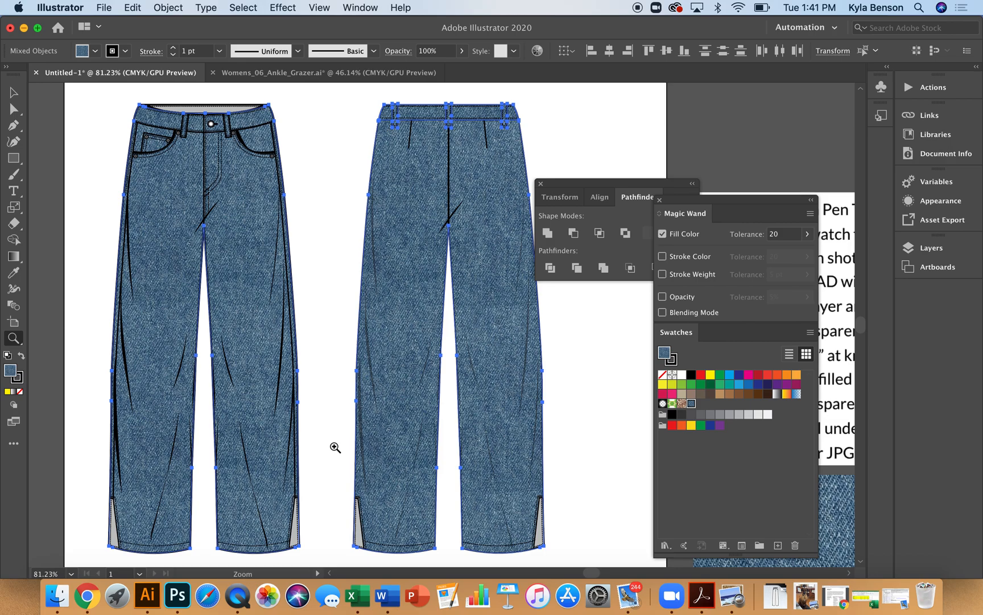
drag(335, 447, 297, 482)
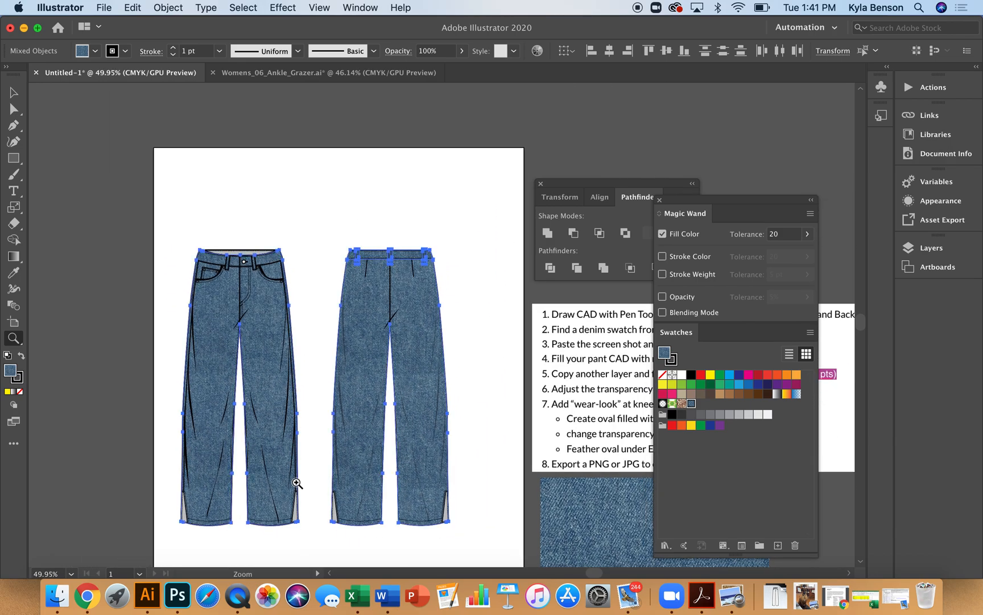
scroll(297, 482, down, 5)
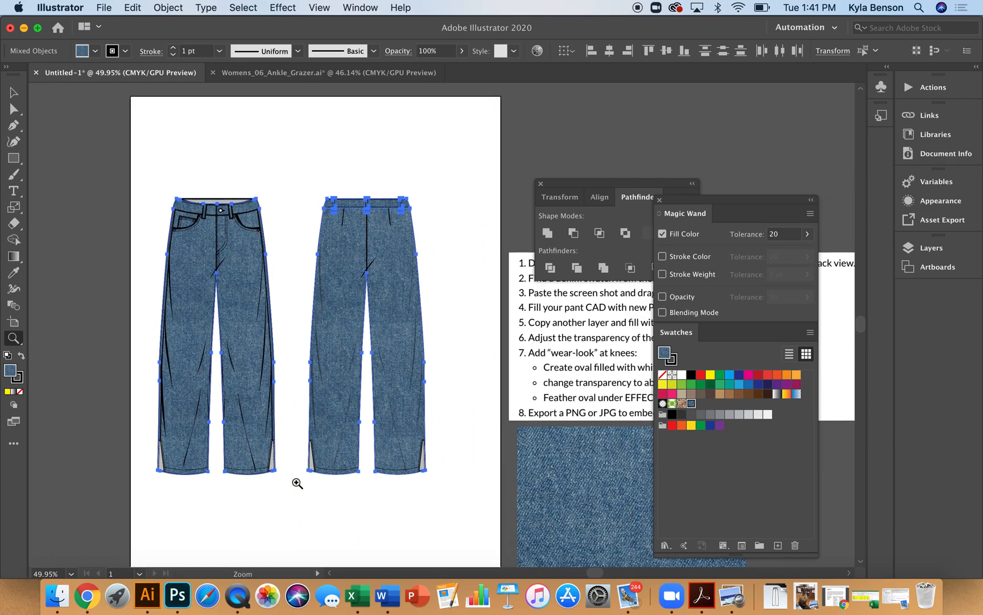
scroll(297, 482, right, 3)
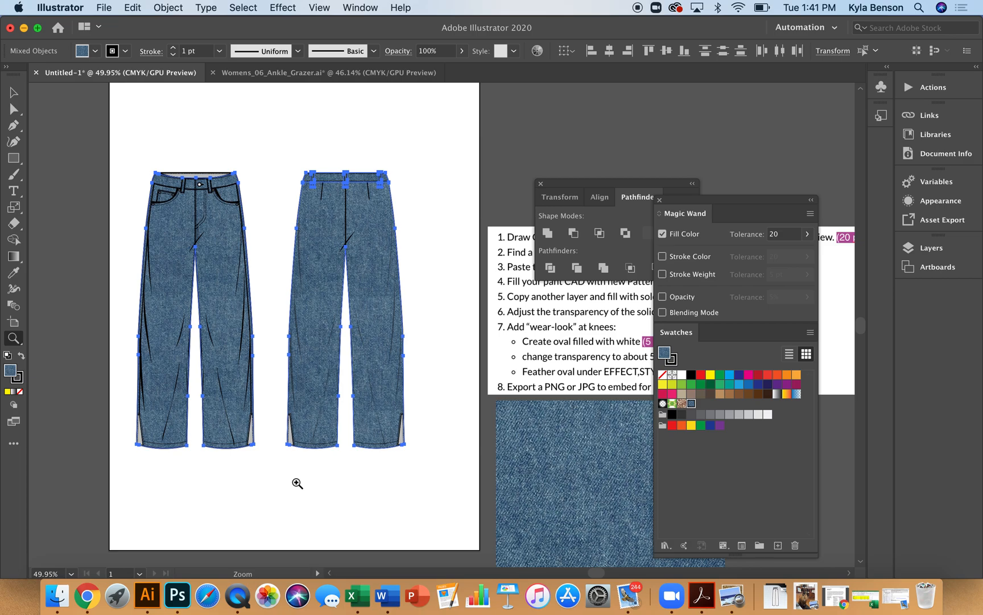
scroll(297, 482, right, 4)
scroll(297, 483, up, 2)
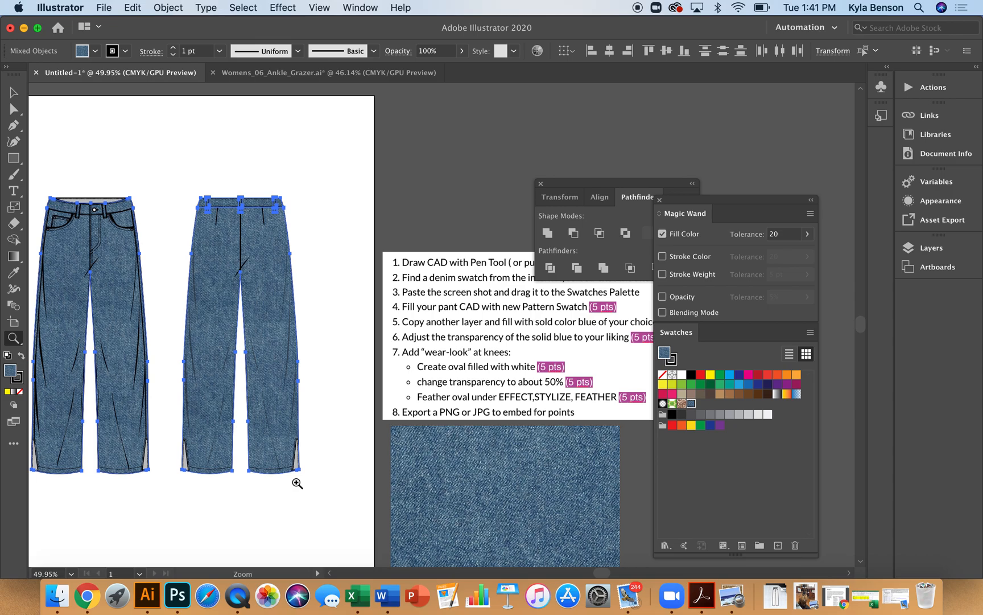
Select the back-view pants shape and fill it with a solid dark blue swatch
key(a)
click(330, 276)
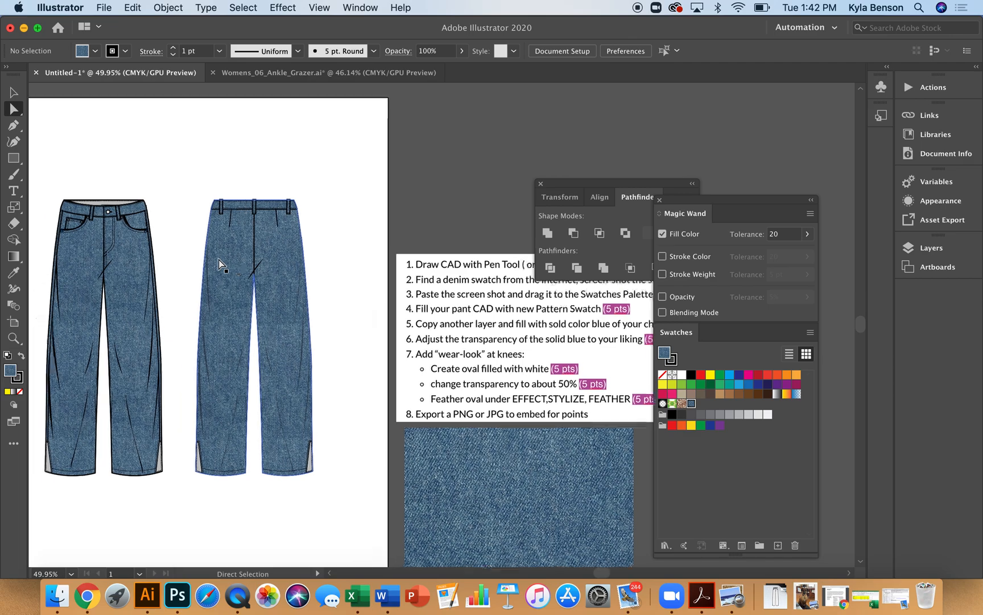
scroll(218, 260, left, 5)
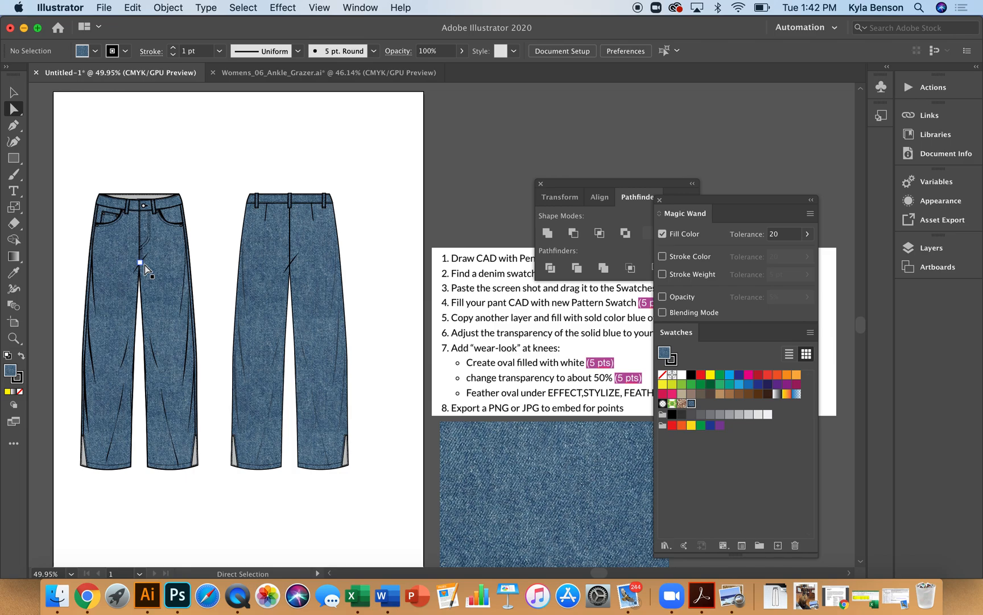
click(262, 289)
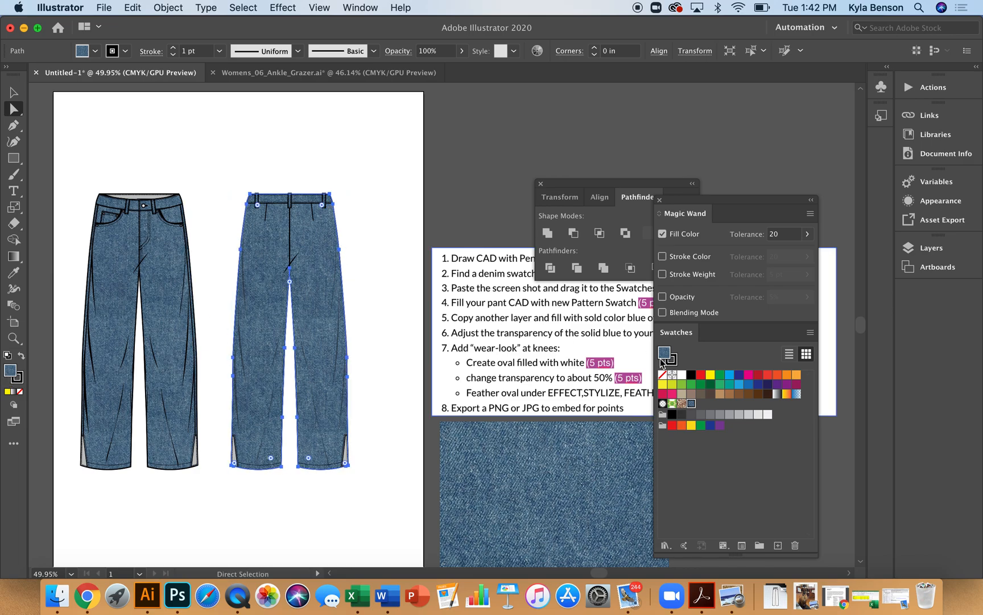
click(738, 377)
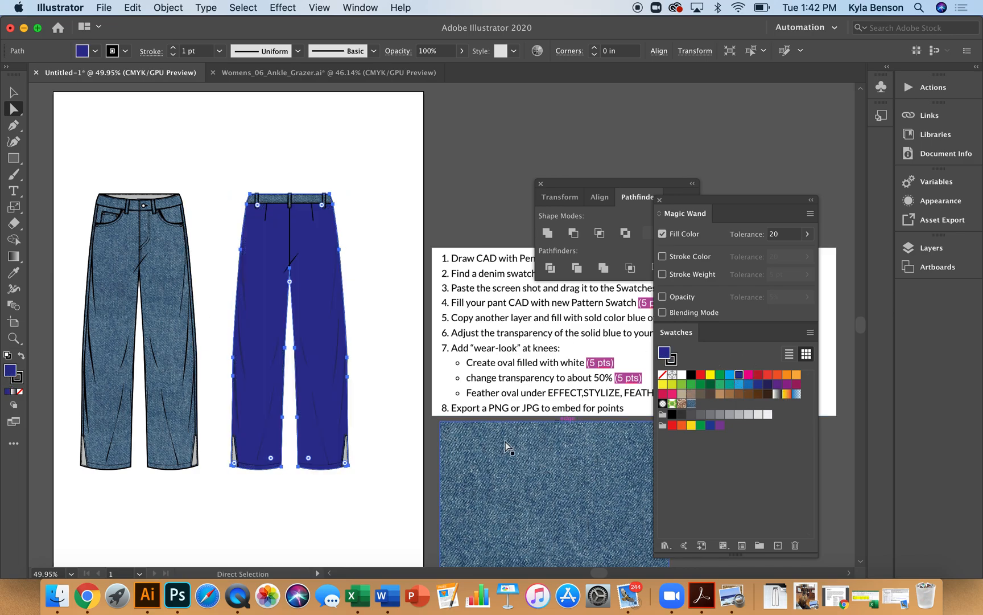
Open the Transparency panel and set the solid blue back-view pants' opacity to 50%
scroll(382, 397, right, 5)
scroll(380, 396, left, 6)
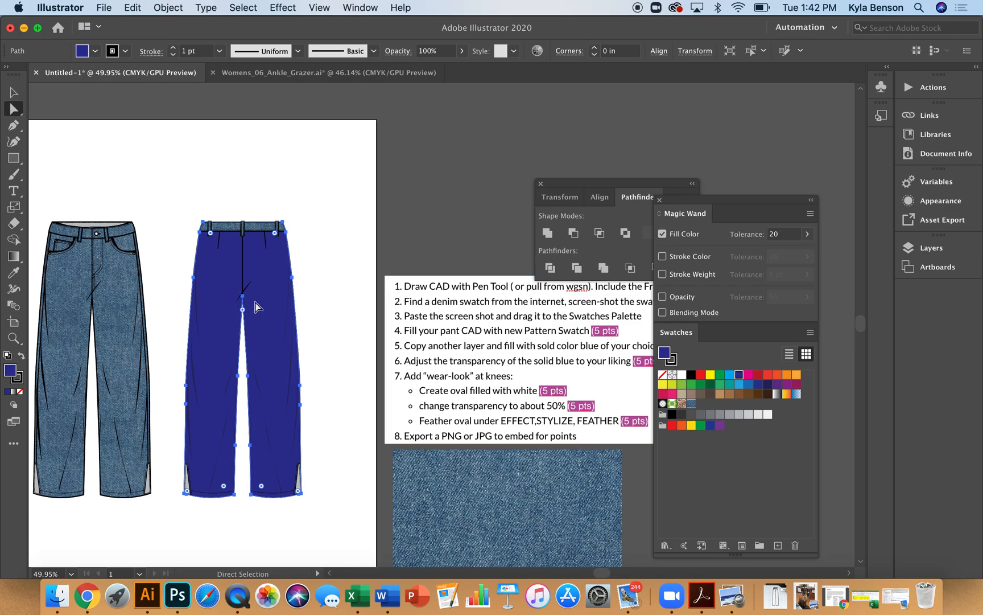
scroll(256, 306, down, 2)
scroll(257, 306, right, 2)
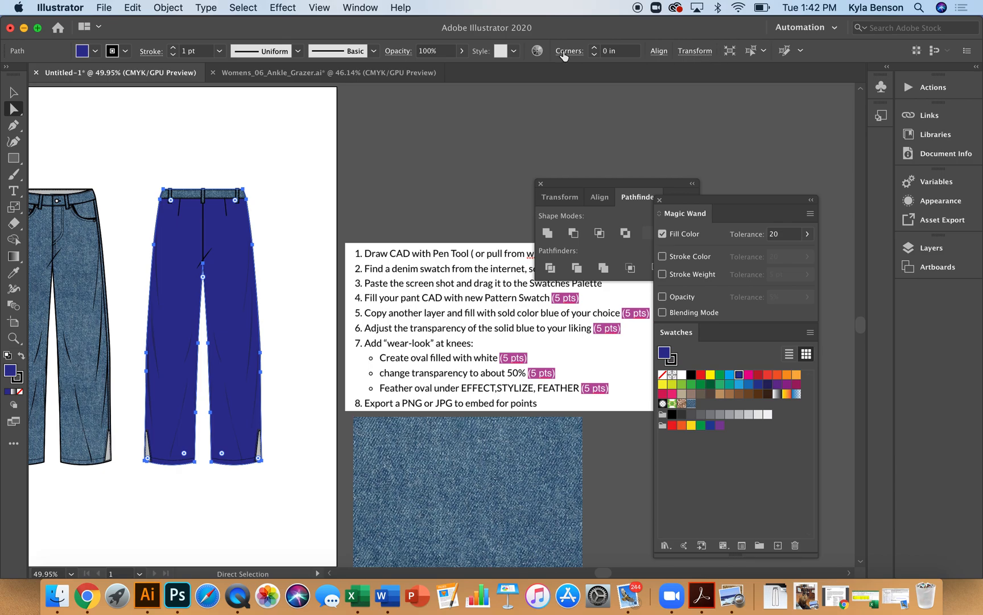
click(365, 8)
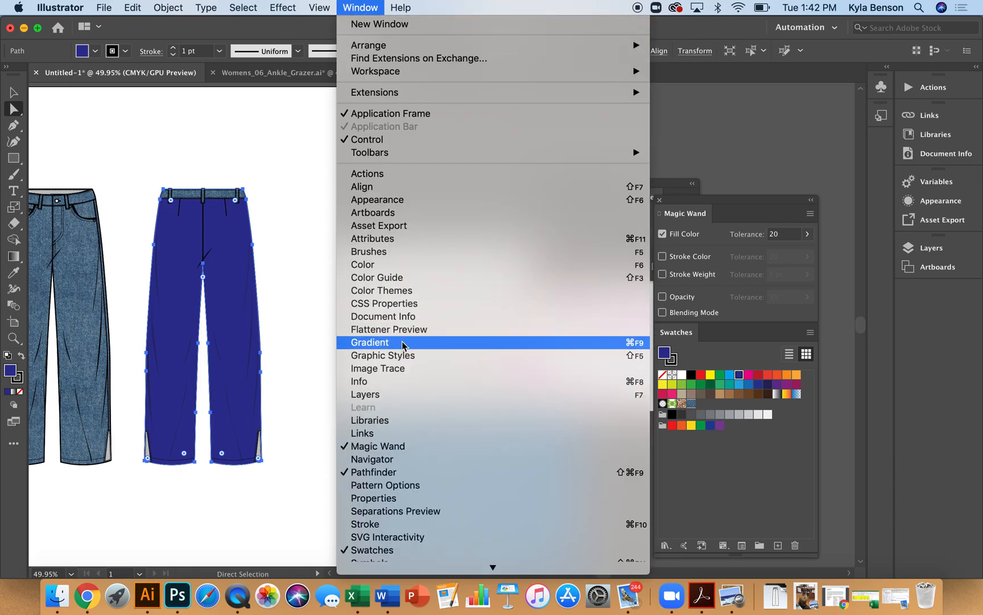
scroll(416, 481, down, 5)
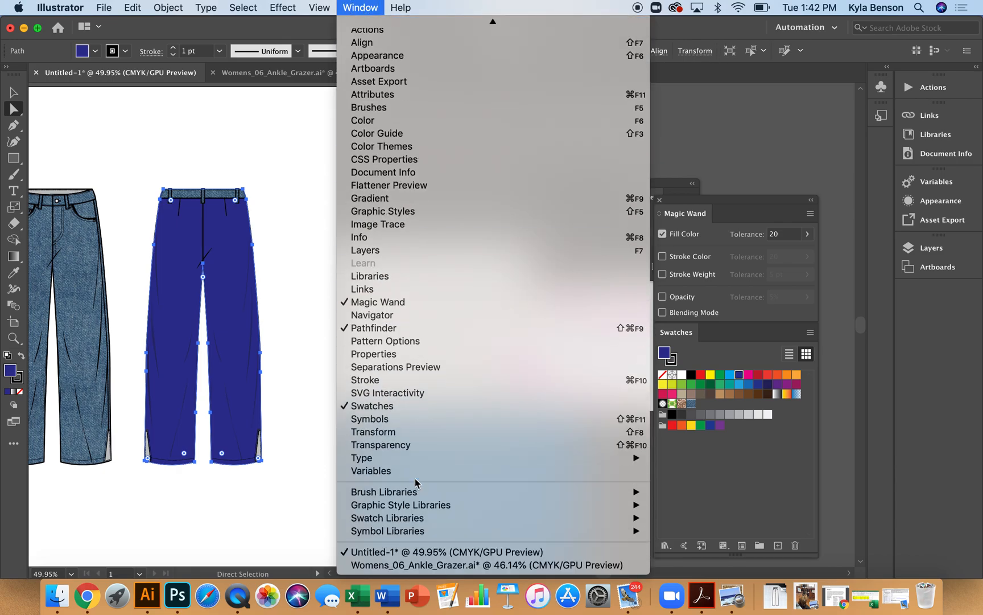
click(407, 445)
drag(310, 416, 476, 410)
click(553, 445)
drag(551, 462, 526, 466)
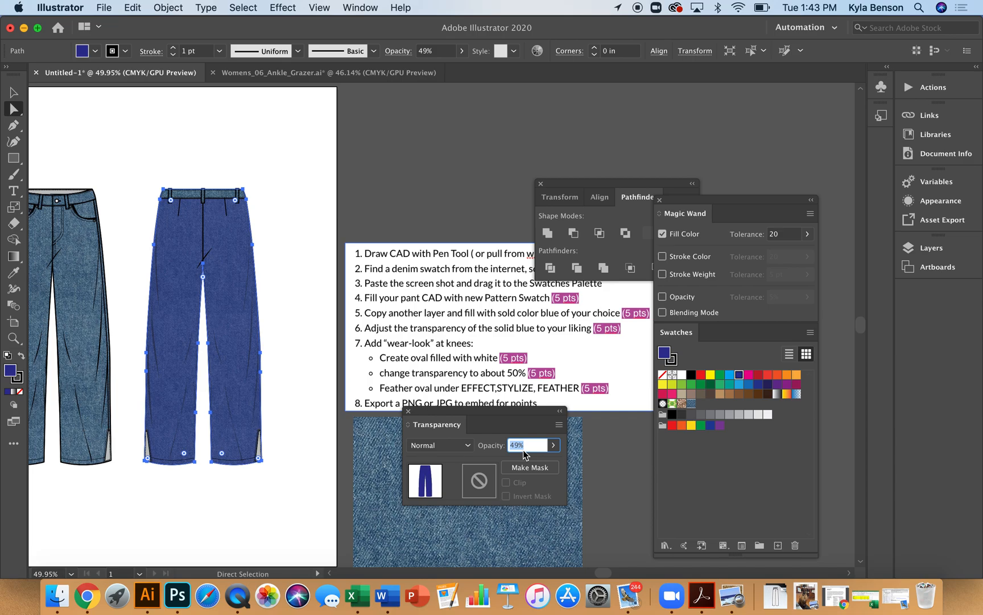
text(50)
key(Return)
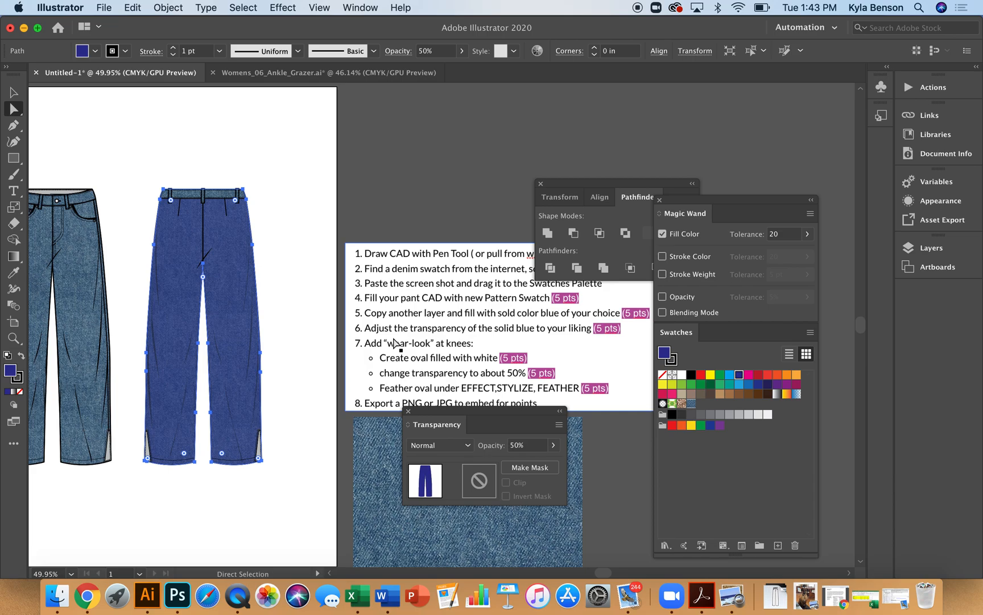
Lower the blue pants' opacity to 32% and deselect
click(553, 446)
drag(526, 462, 517, 465)
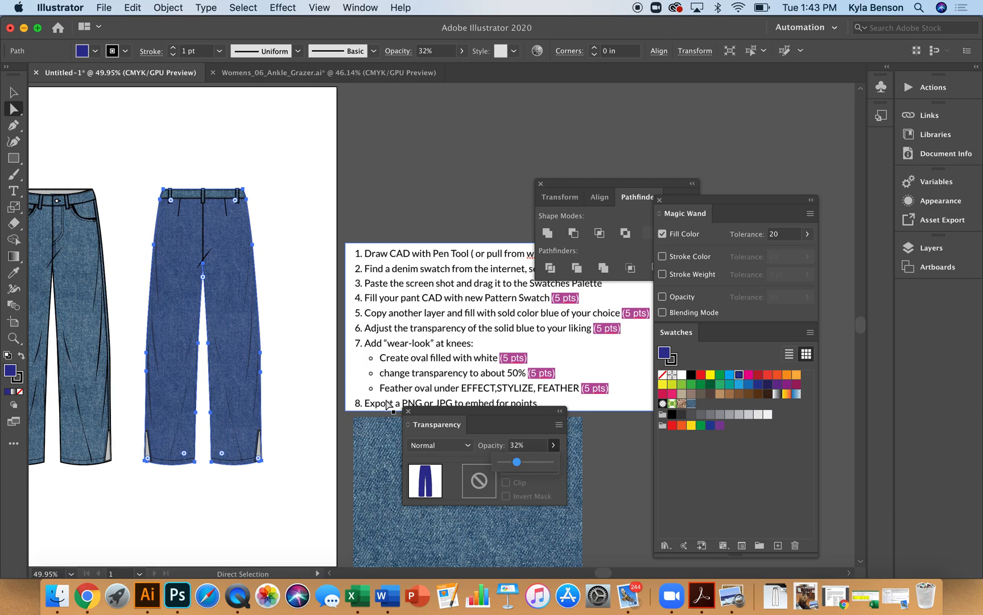
click(323, 443)
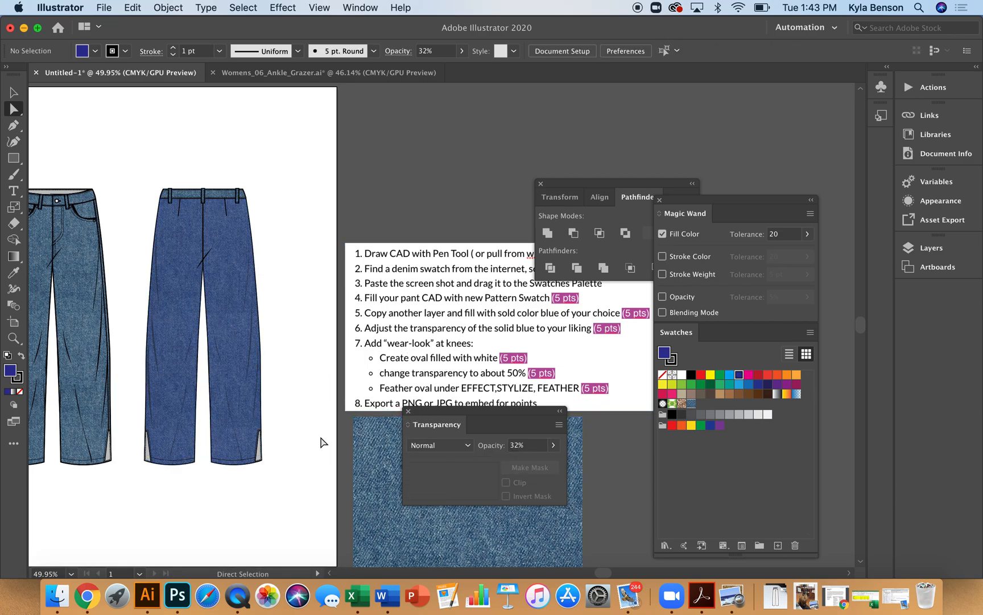
Apply the transparent blue fill from the pants to the back-view waistband with the Eyedropper
key(z)
drag(133, 160, 386, 340)
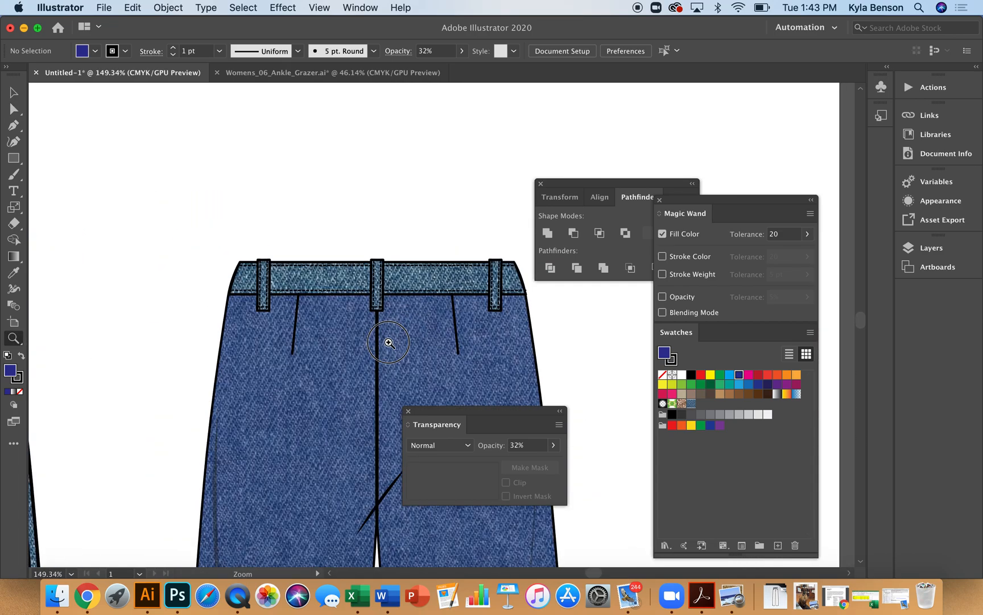
key(a)
click(355, 296)
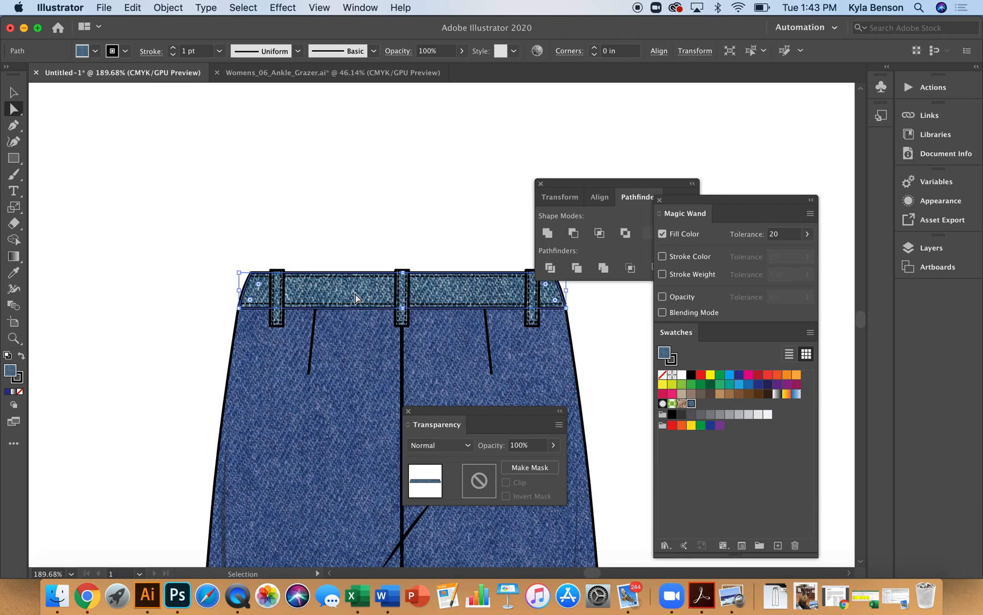
key(i)
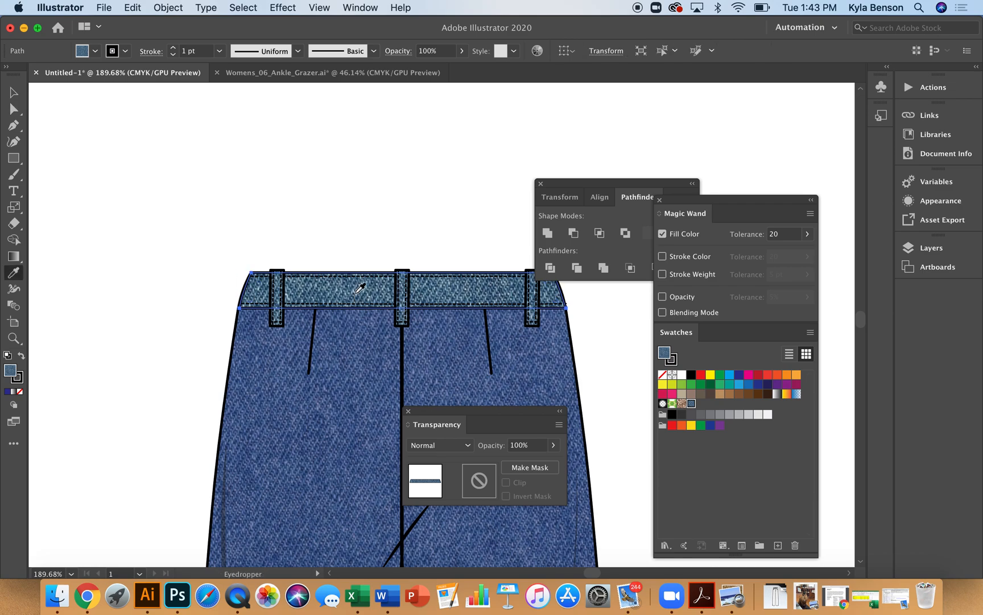
click(350, 367)
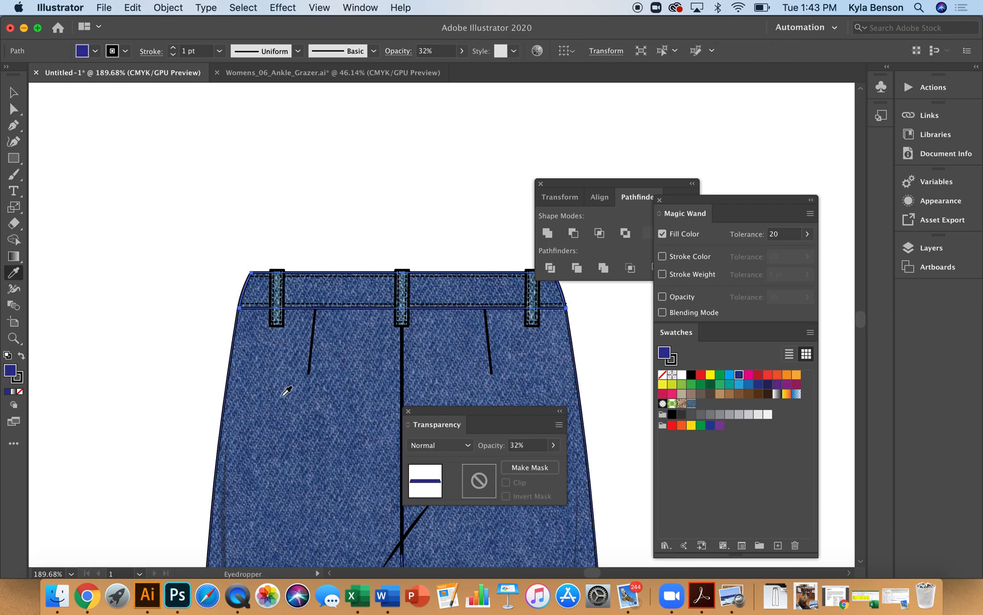
Apply the transparent blue fill to the front-view pants body with the Eyedropper
scroll(286, 391, down, 5)
scroll(286, 391, left, 5)
scroll(286, 391, left, 10)
scroll(286, 391, up, 1)
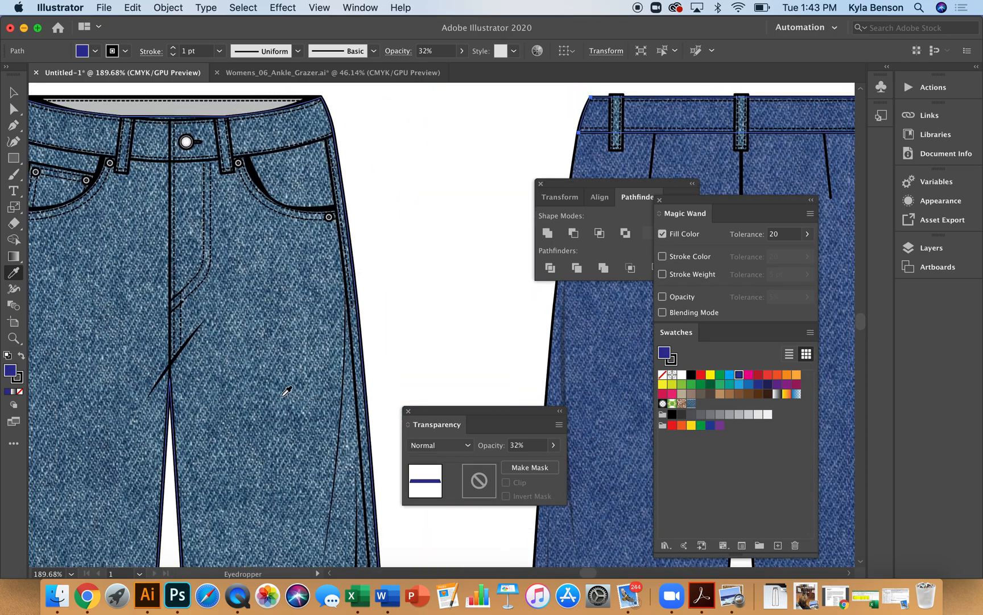
scroll(287, 391, left, 1)
scroll(287, 391, up, 1)
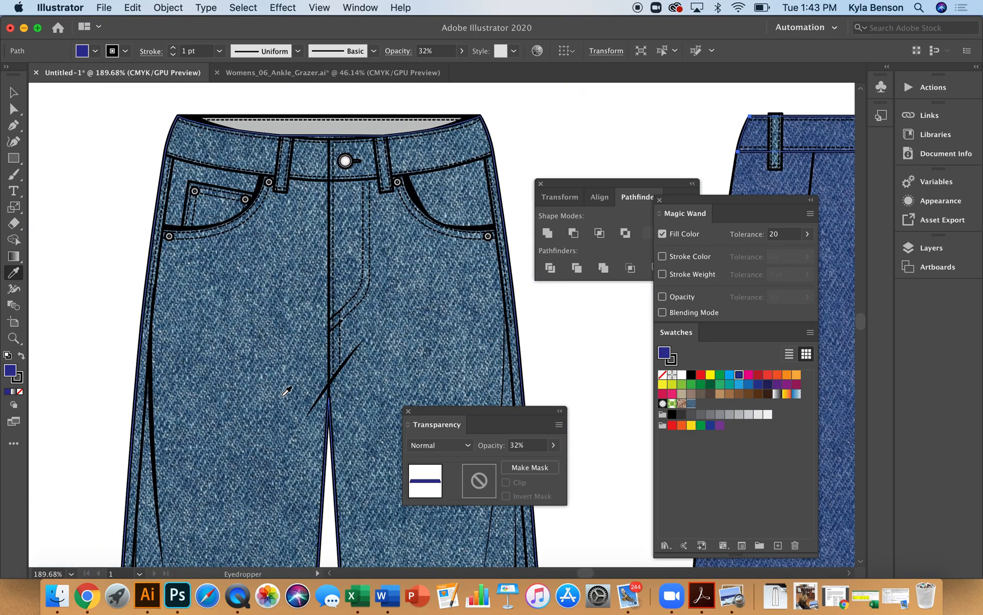
key(a)
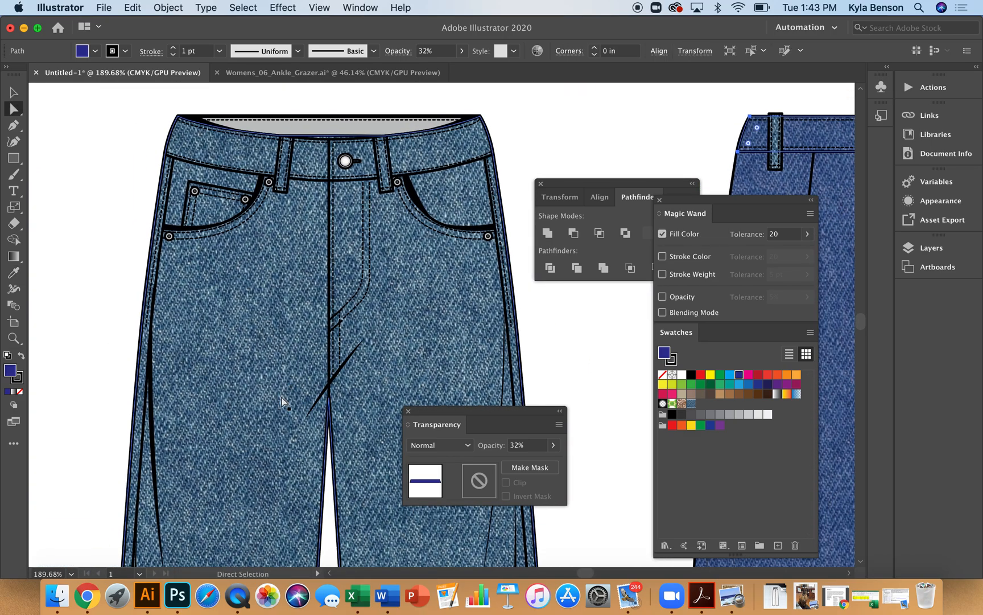
click(258, 302)
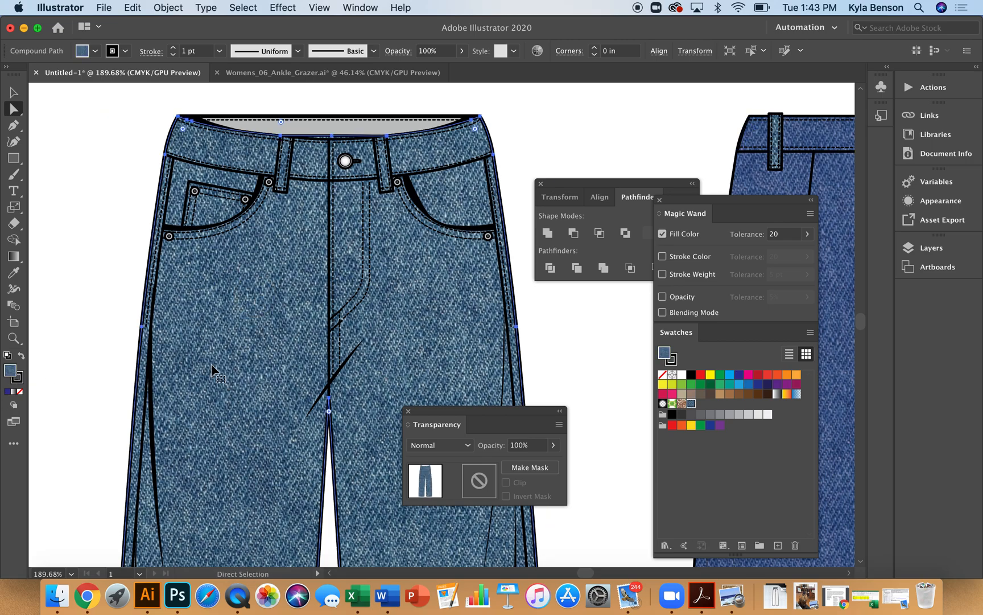
key(i)
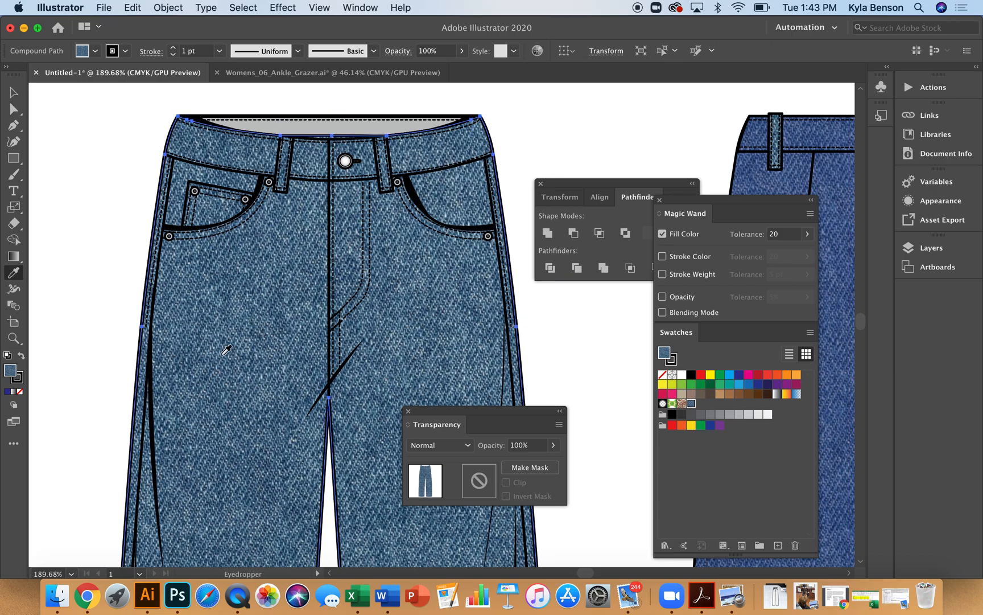
click(820, 124)
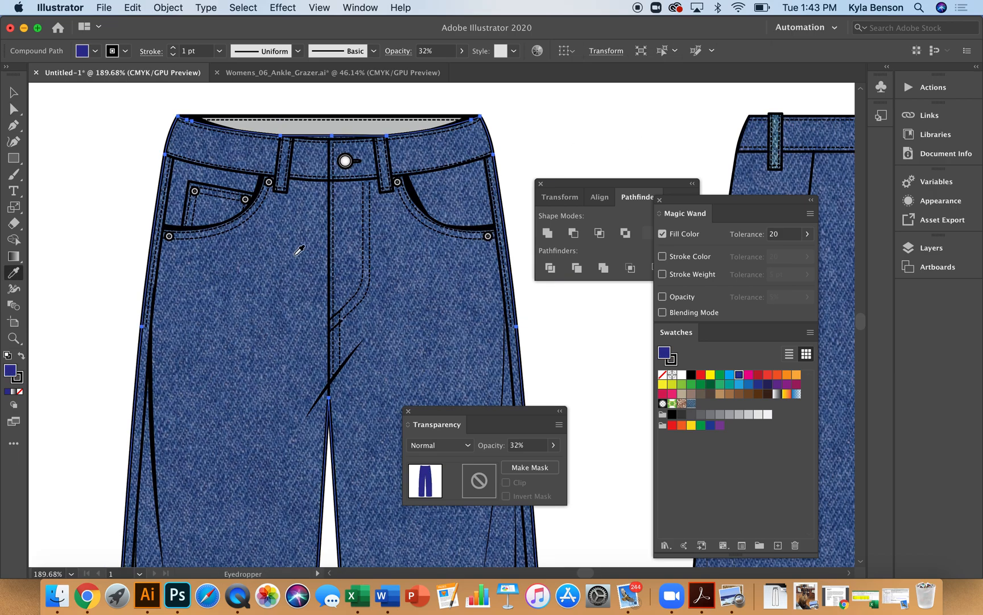
Apply the transparent blue fill to the left belt loop on the back view with the Eyedropper
scroll(299, 250, right, 15)
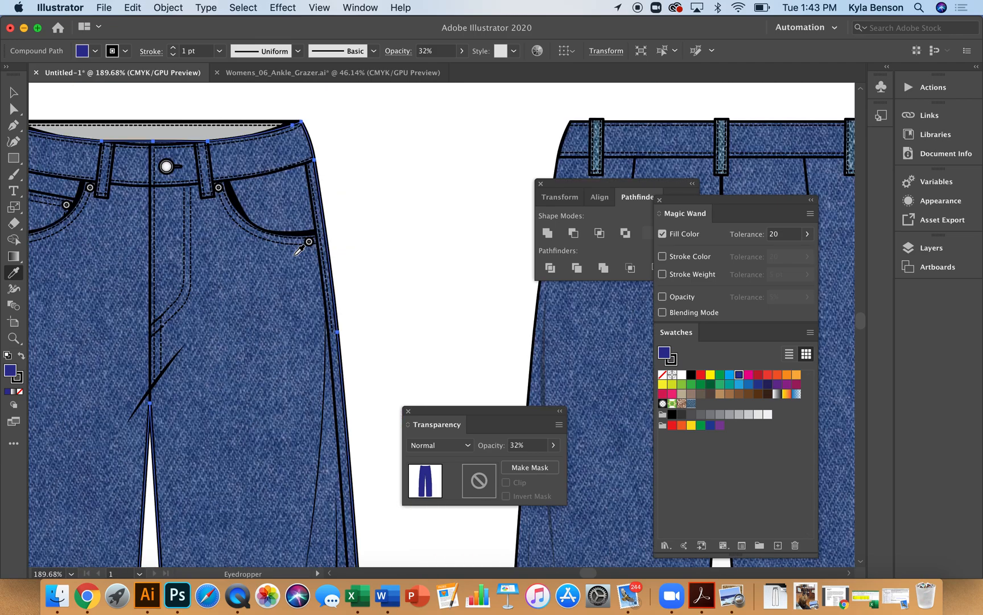
scroll(299, 251, right, 10)
key(a)
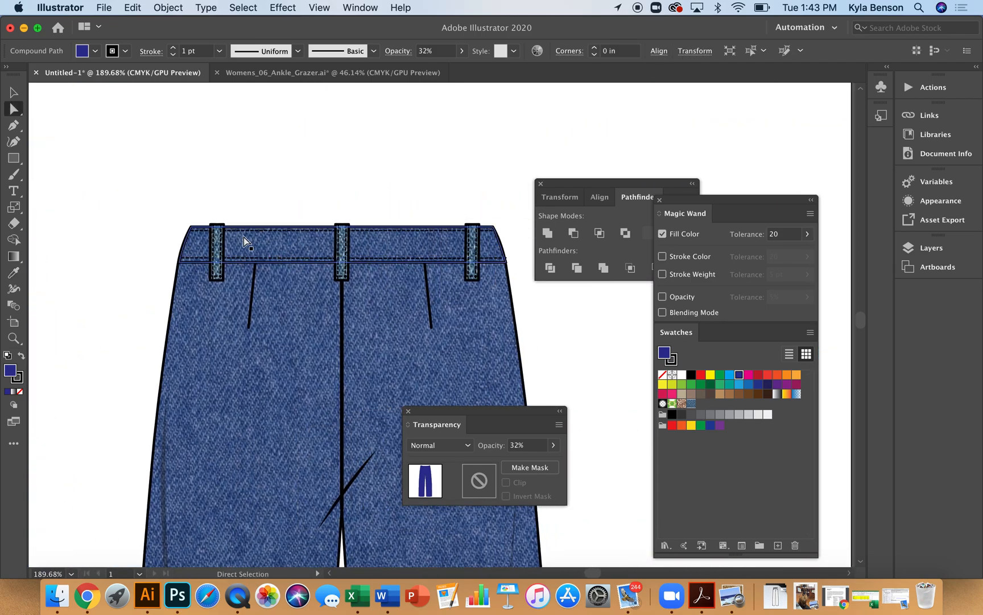
click(217, 252)
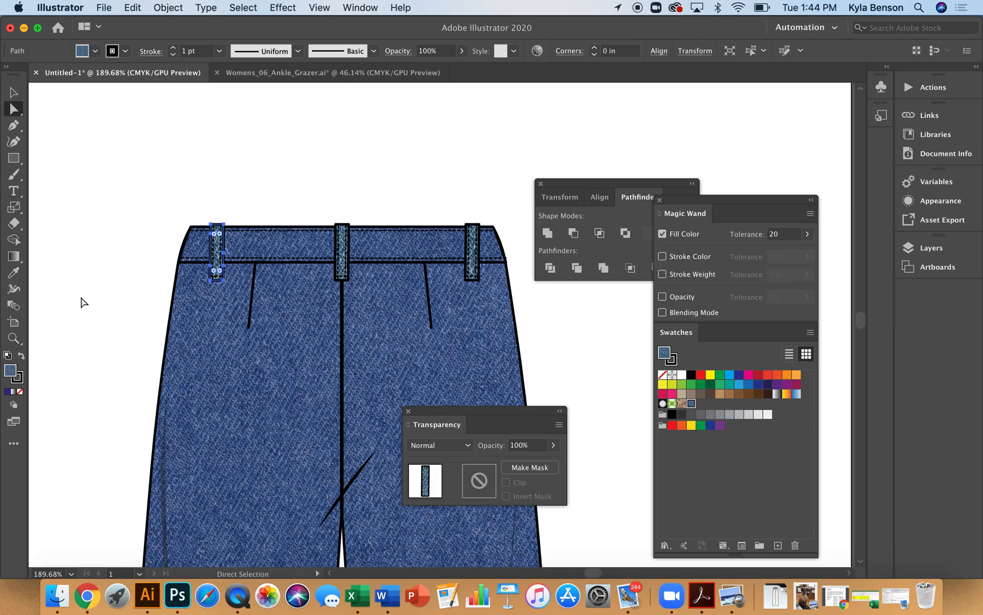
key(i)
click(202, 382)
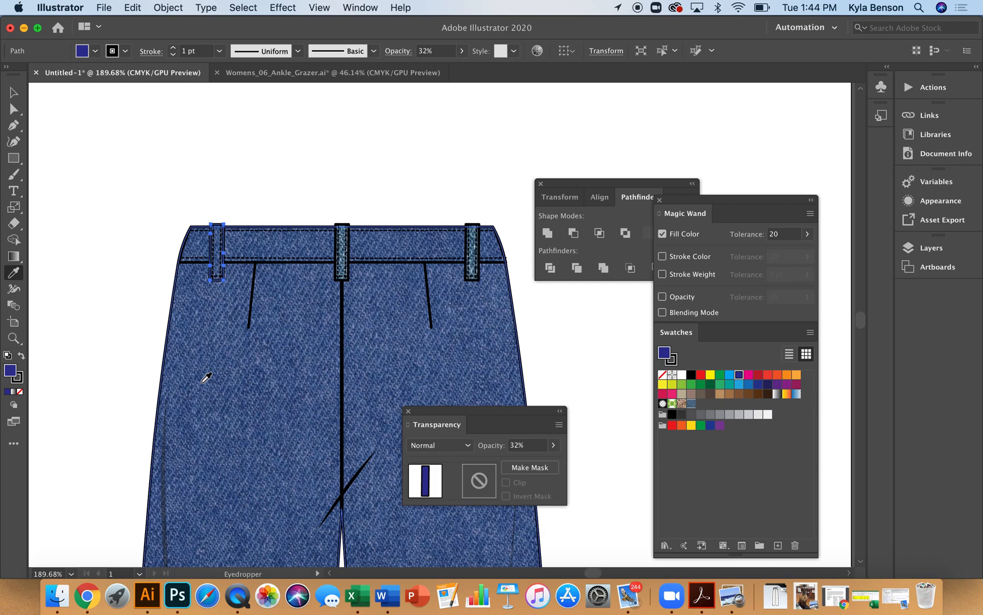
Apply the transparent blue fill to the middle belt loop on the back view
key(a)
click(343, 241)
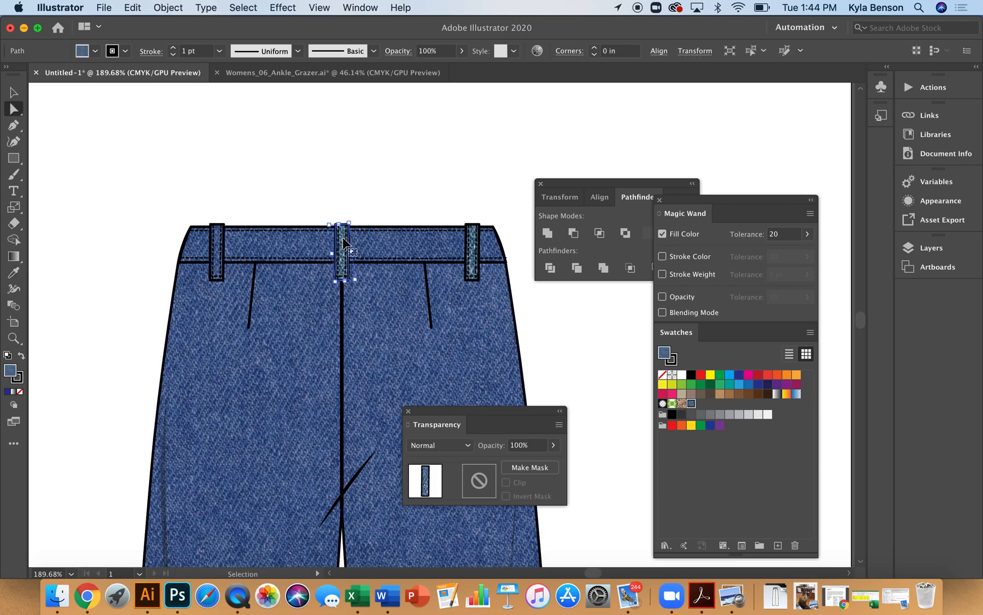
key(i)
click(326, 358)
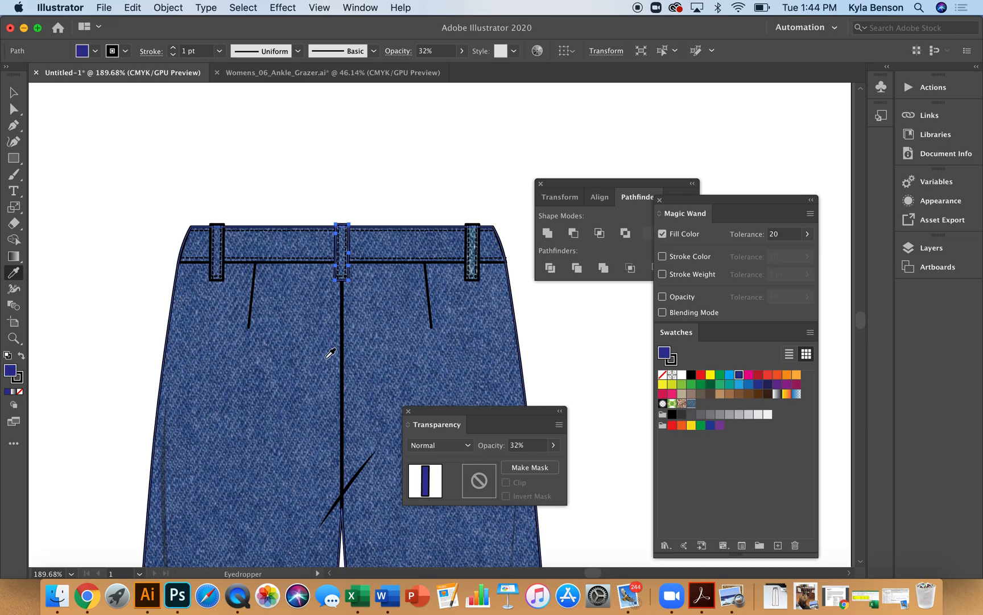
Paste a copy of the right belt loop and sample the transparent blue onto it
key(z)
click(513, 331)
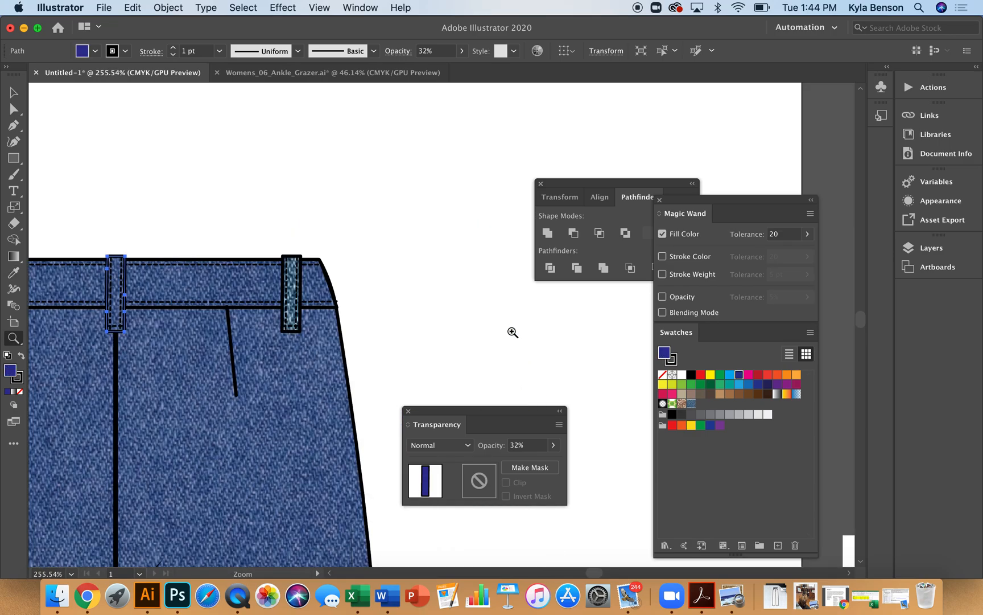
scroll(513, 333, right, 2)
key(a)
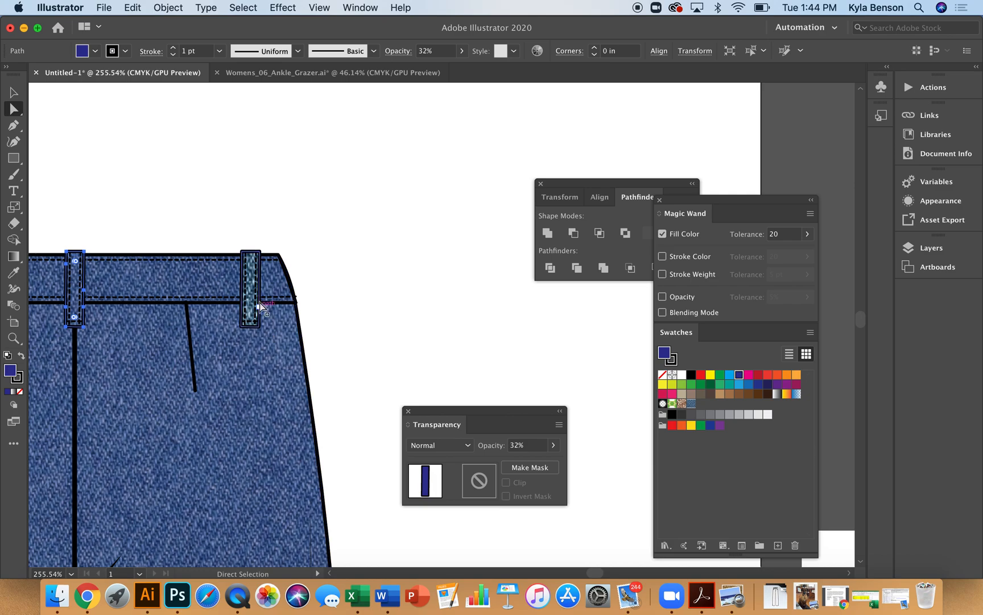
click(253, 283)
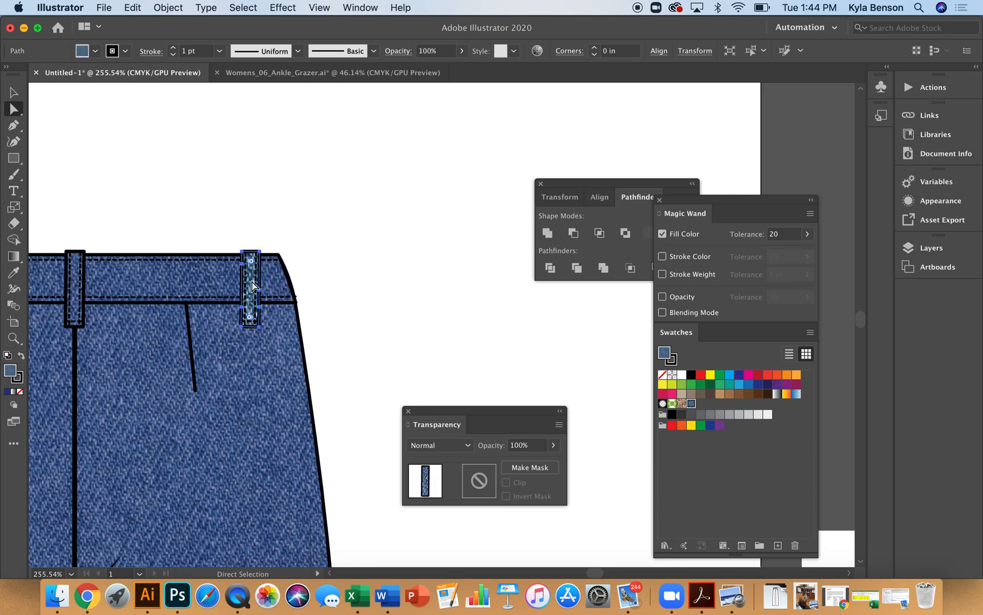
key(super+v)
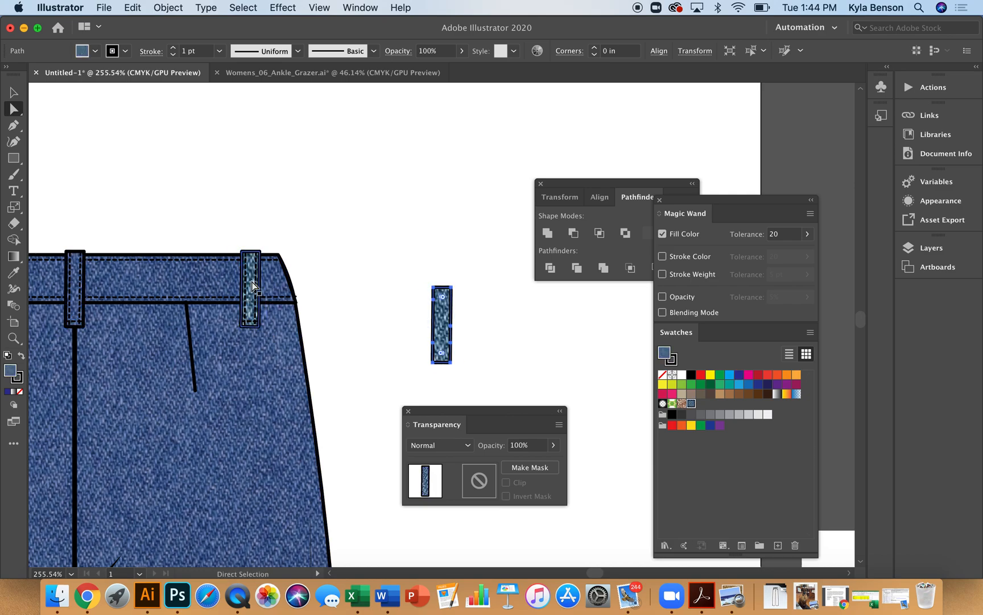
key(i)
click(246, 360)
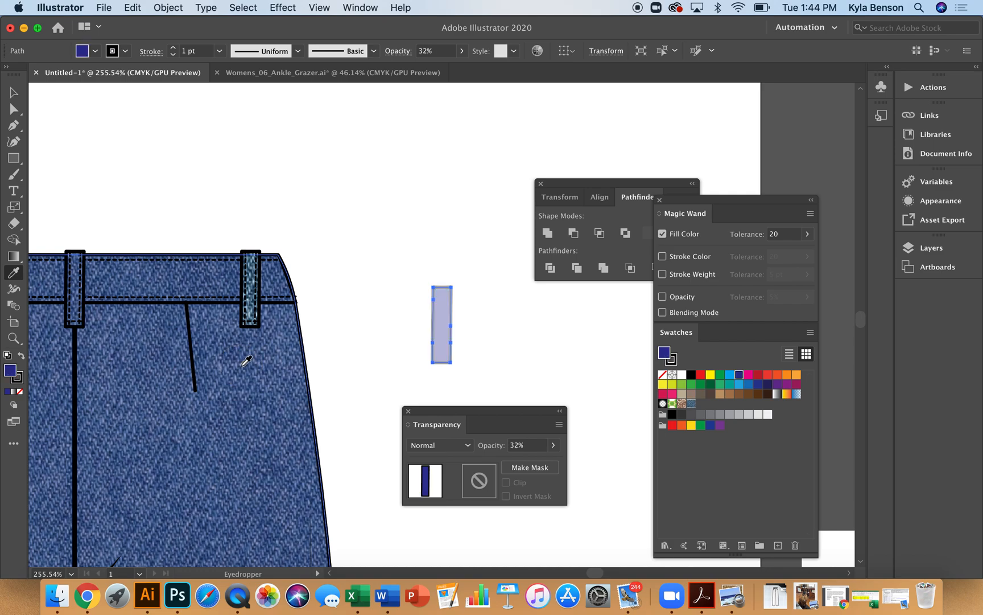
Apply the transparent blue fill to the right belt loop on the back view
key(a)
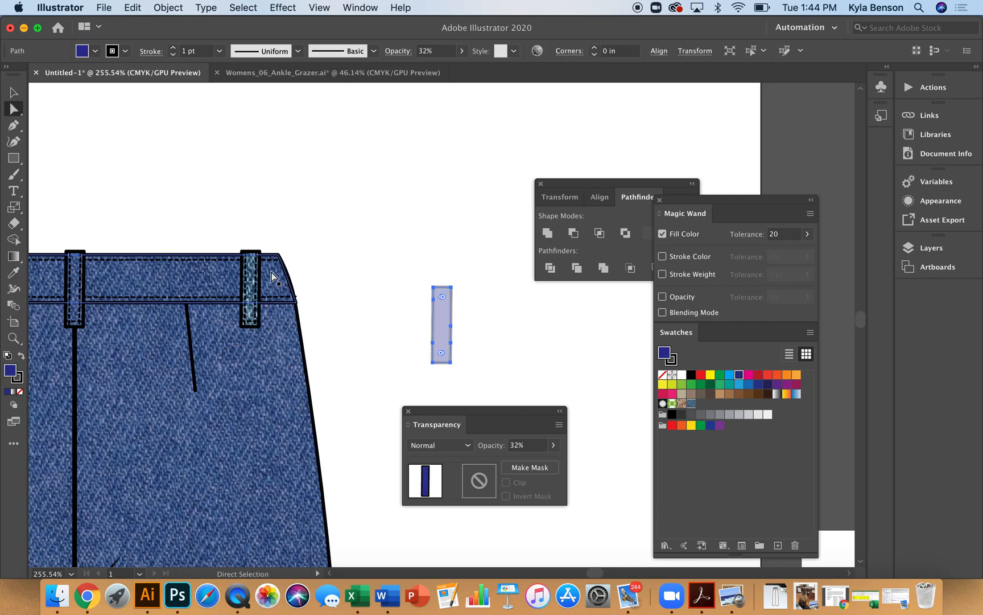
click(253, 284)
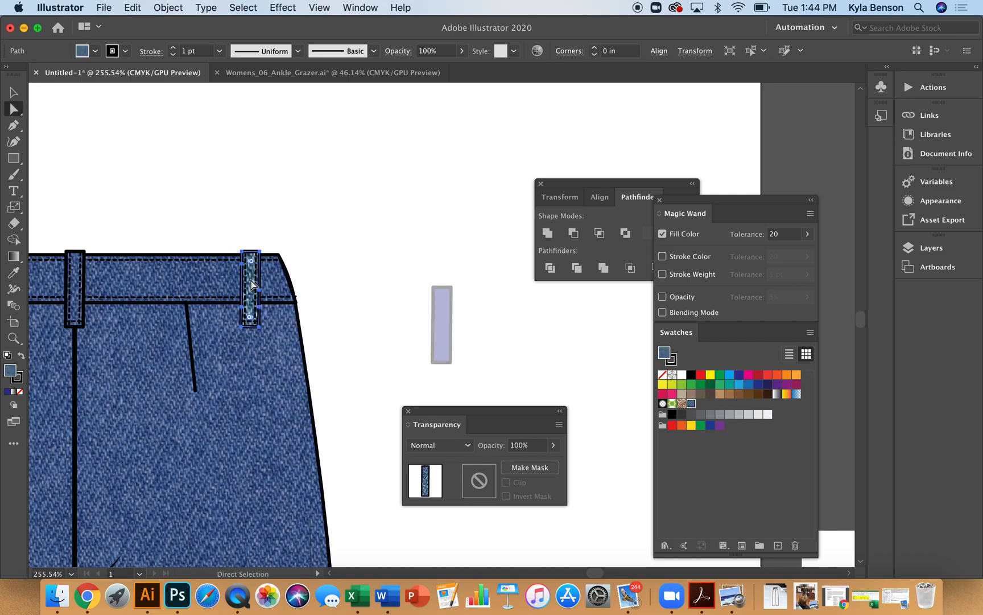
key(i)
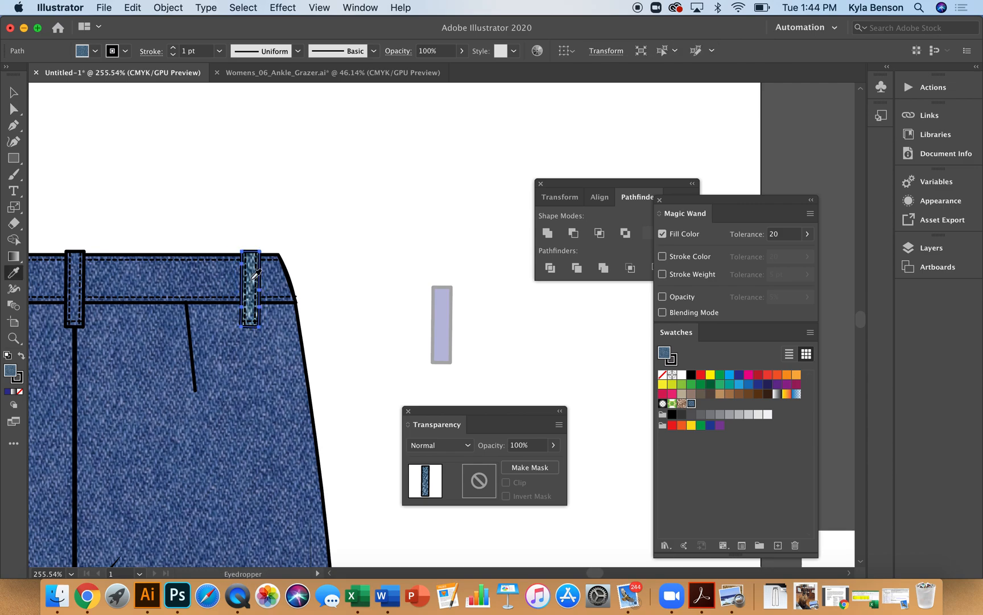
click(247, 401)
Delete the stray pasted belt loop copy
key(a)
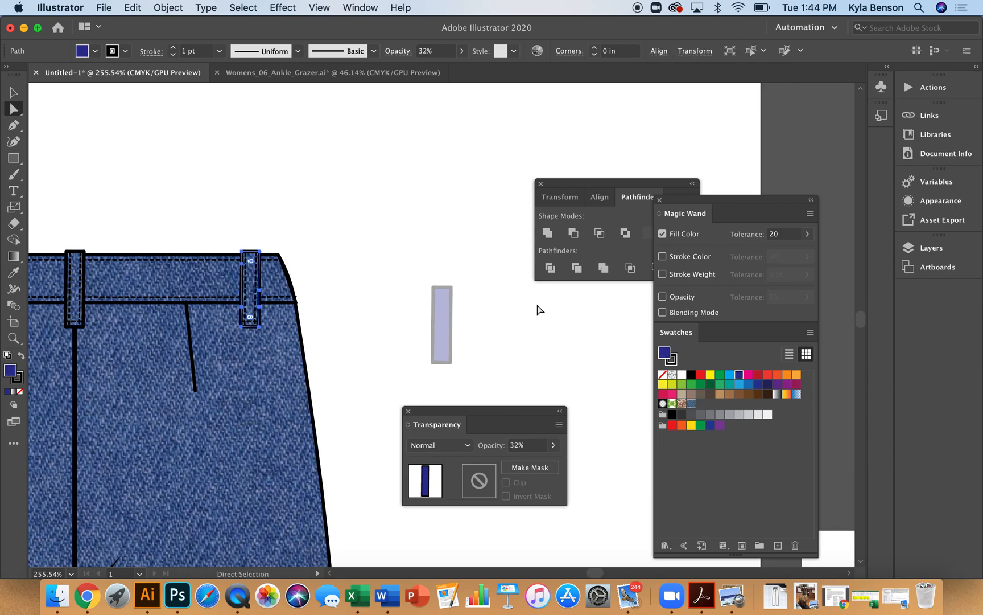
click(450, 322)
key(Delete)
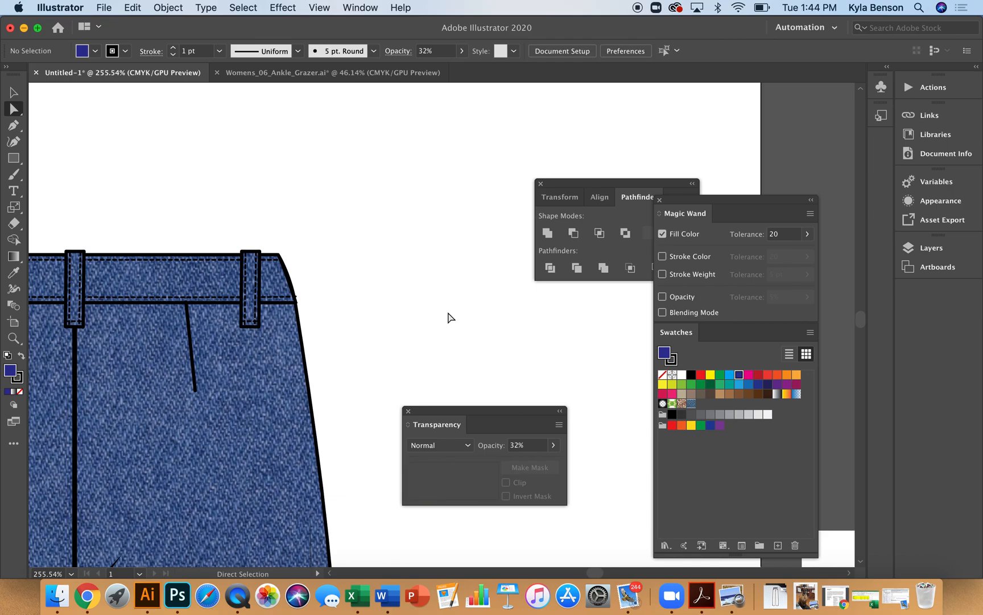
key(super+0)
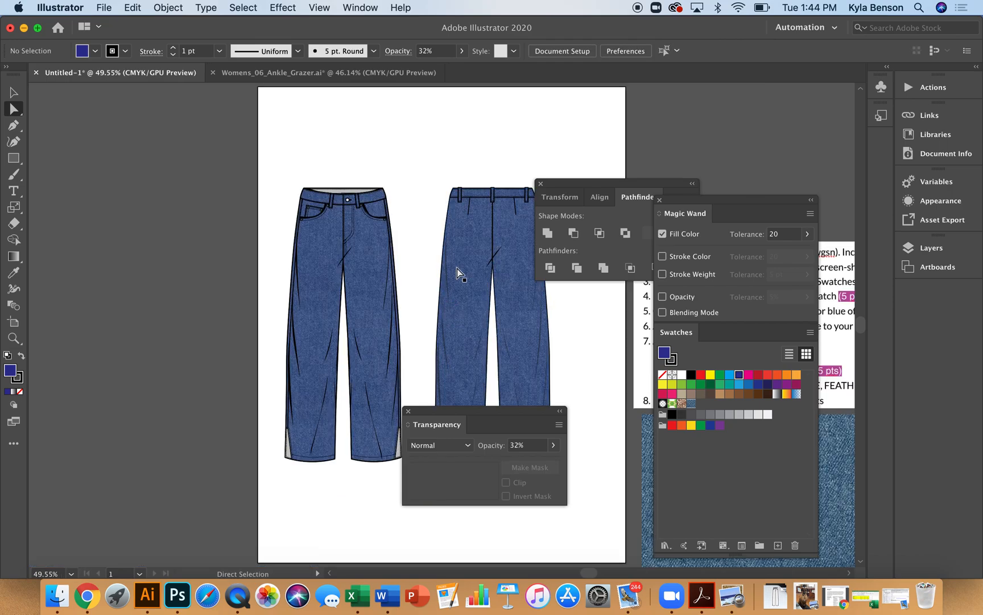
Try black, red and dark blue swatch fills on the back view's overlay layer
scroll(459, 275, right, 5)
scroll(458, 275, right, 1)
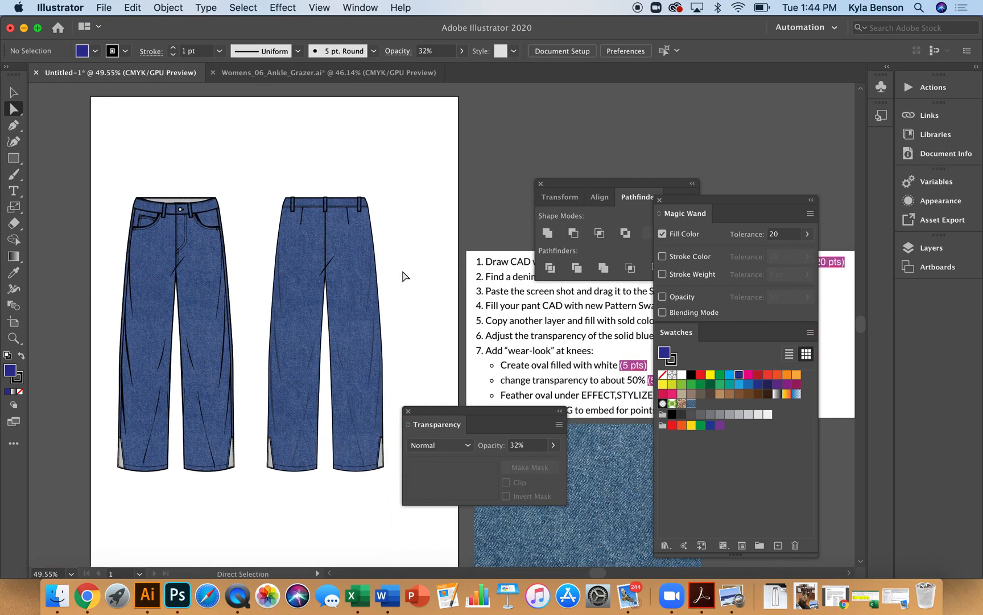
click(423, 315)
click(366, 310)
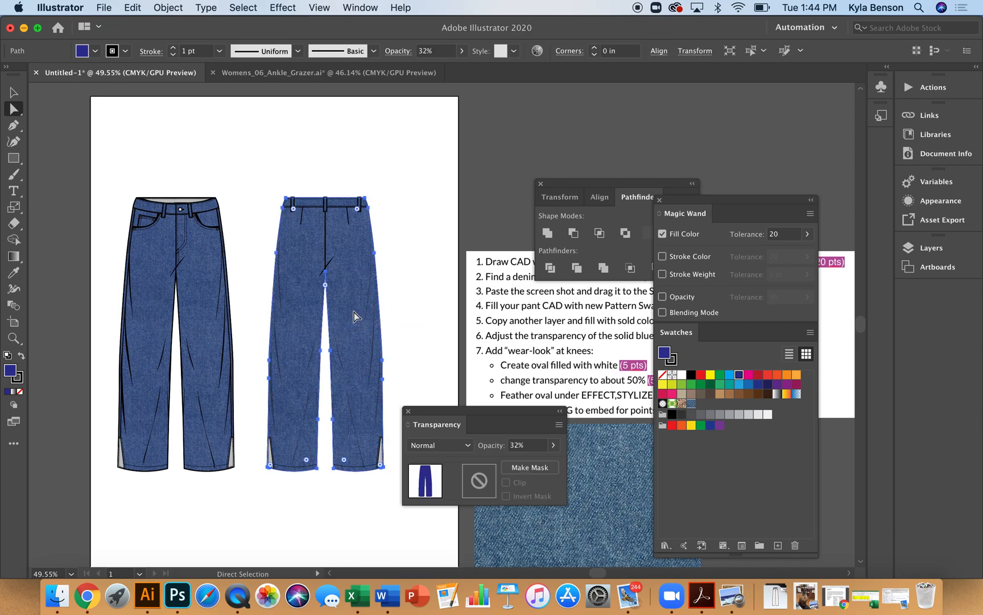
click(691, 374)
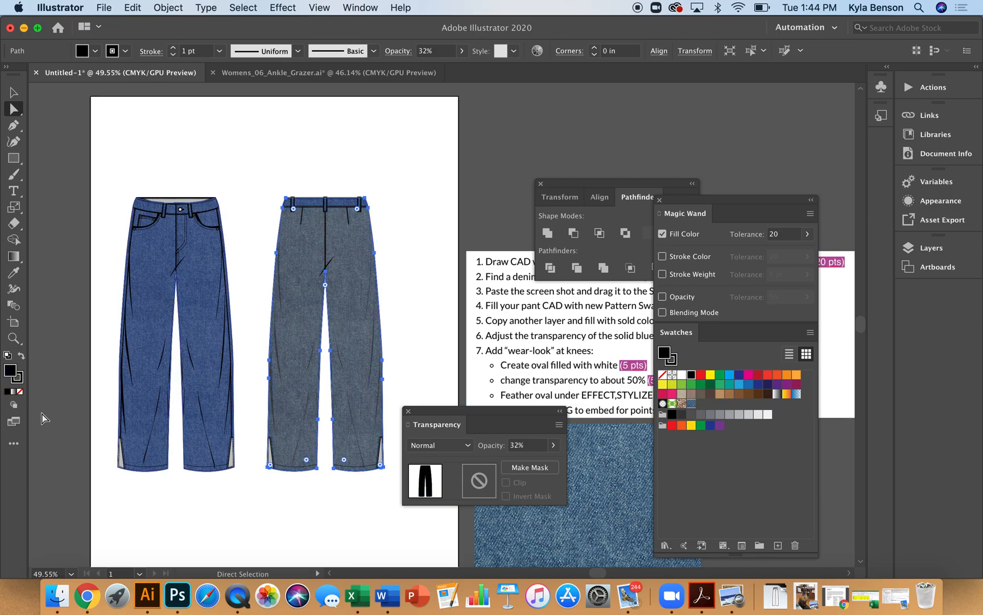
click(431, 320)
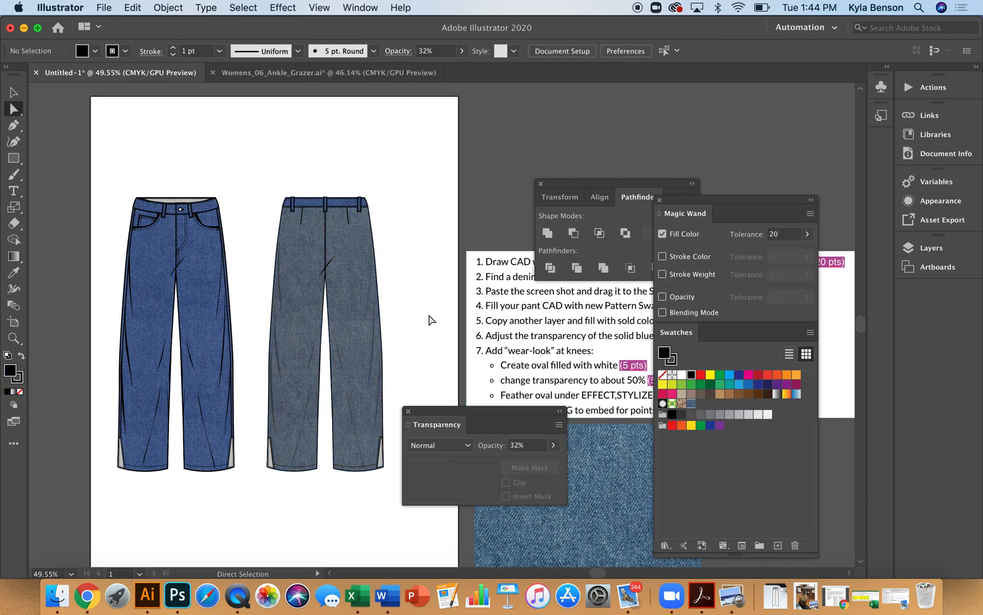
click(360, 341)
click(700, 374)
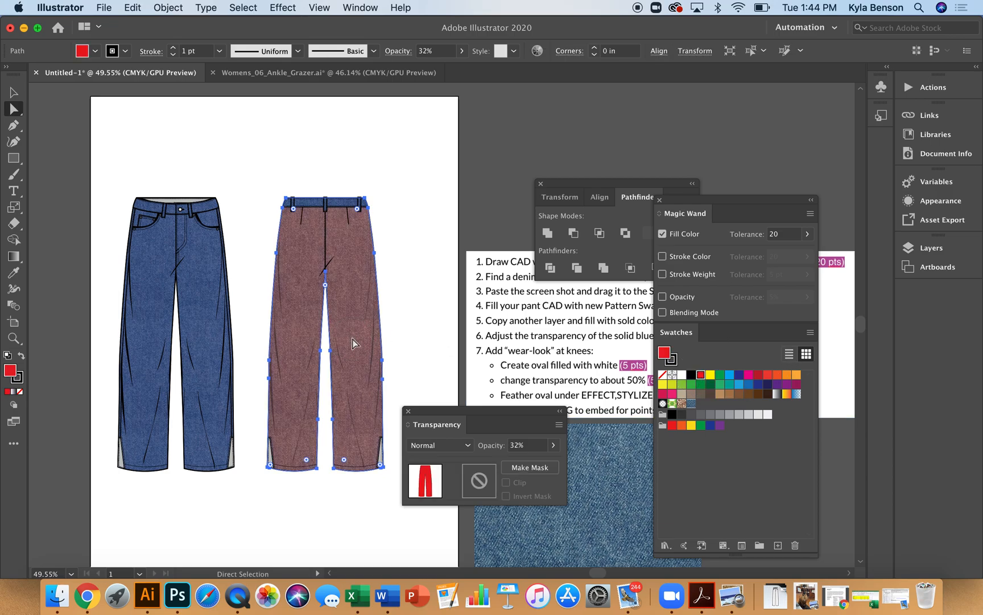
click(739, 376)
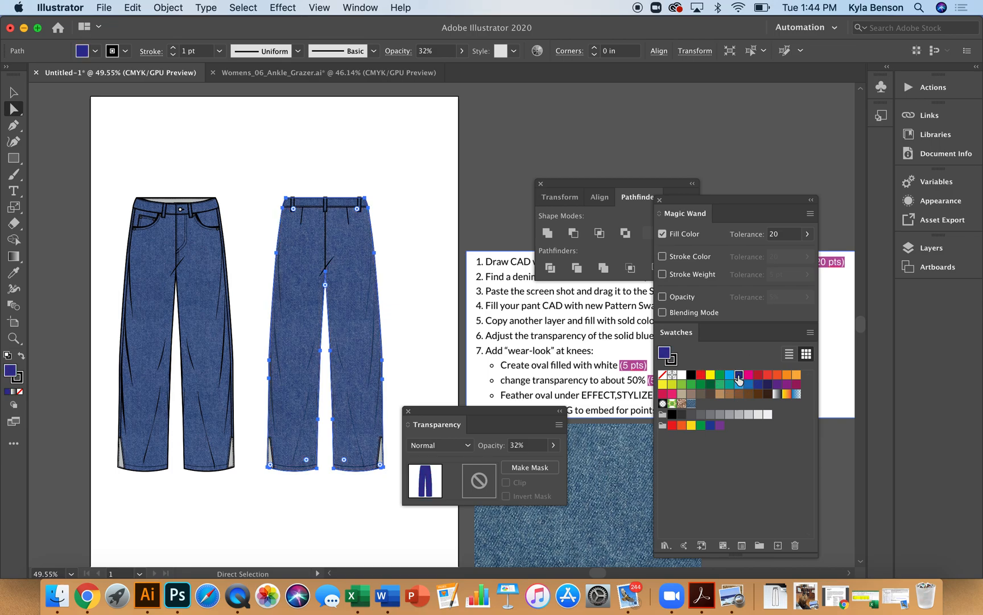
Pick a darker navy fill for the back view's overlay in the Color Picker
double_click(10, 373)
click(461, 339)
click(636, 231)
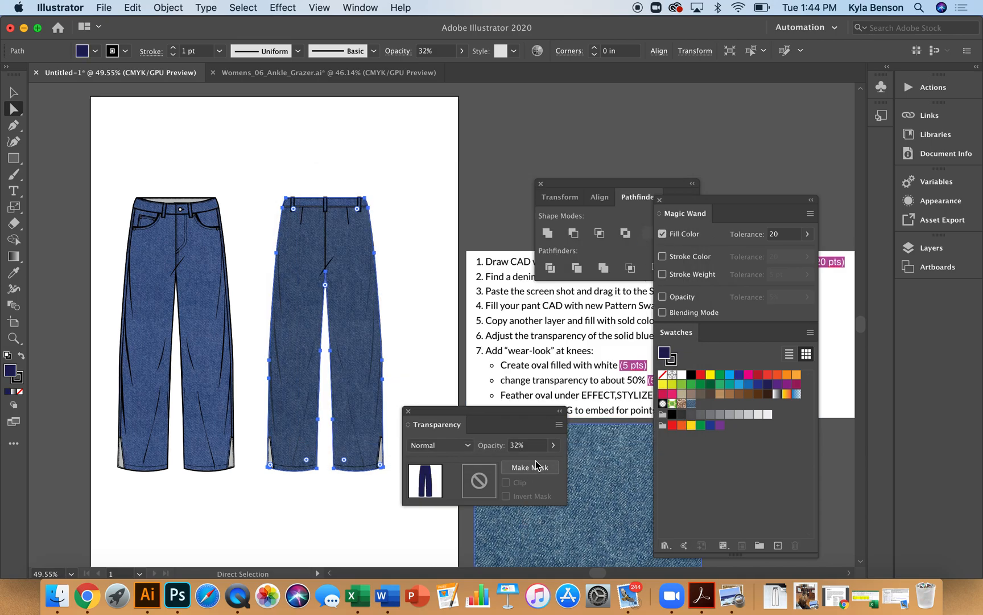
click(529, 446)
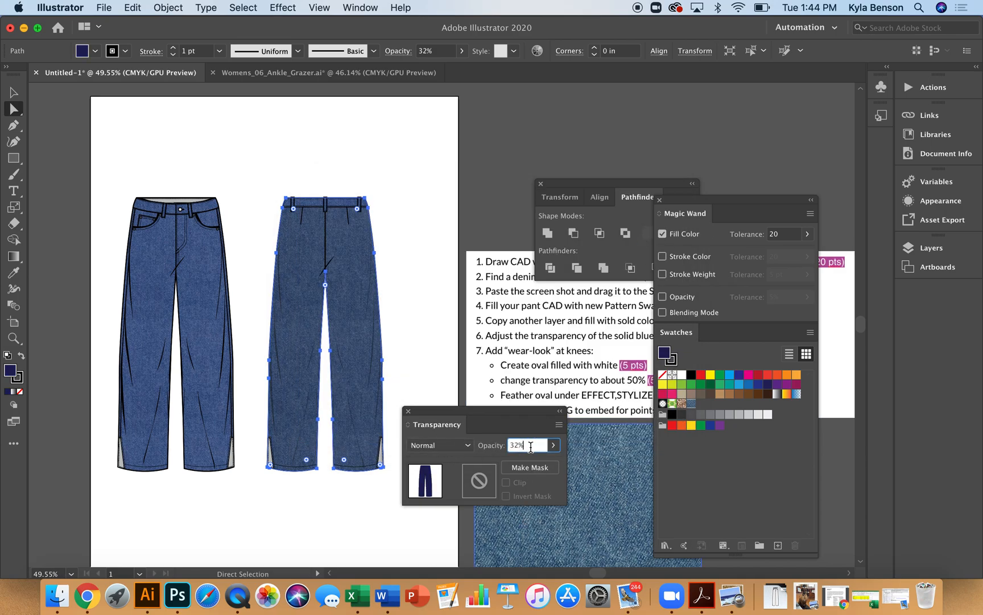
Set the back view's overlay fill to light cyan 64E4F9 in the Color Picker
click(13, 373)
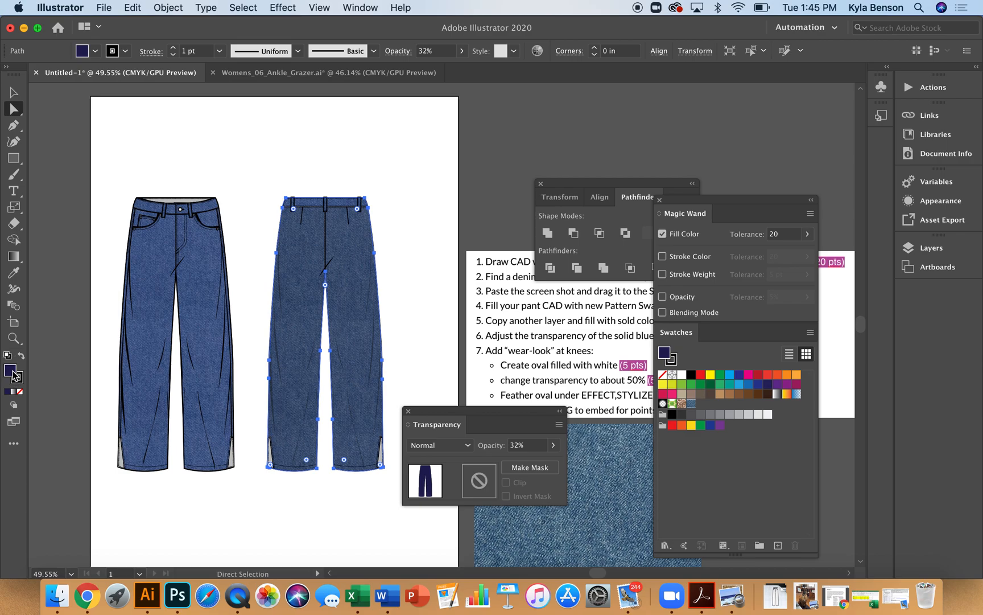
double_click(15, 376)
click(505, 313)
click(415, 230)
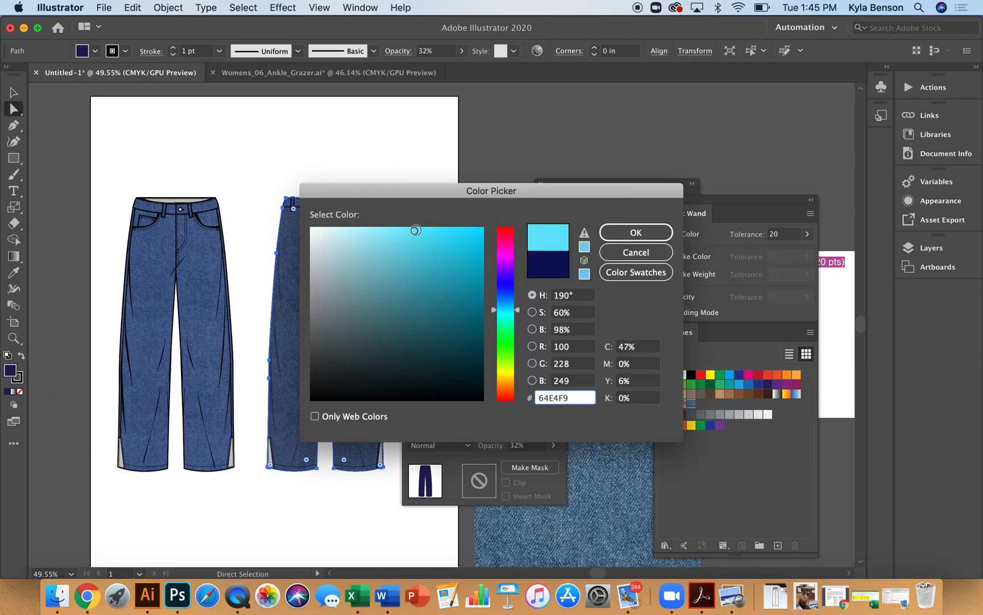
click(606, 238)
click(408, 325)
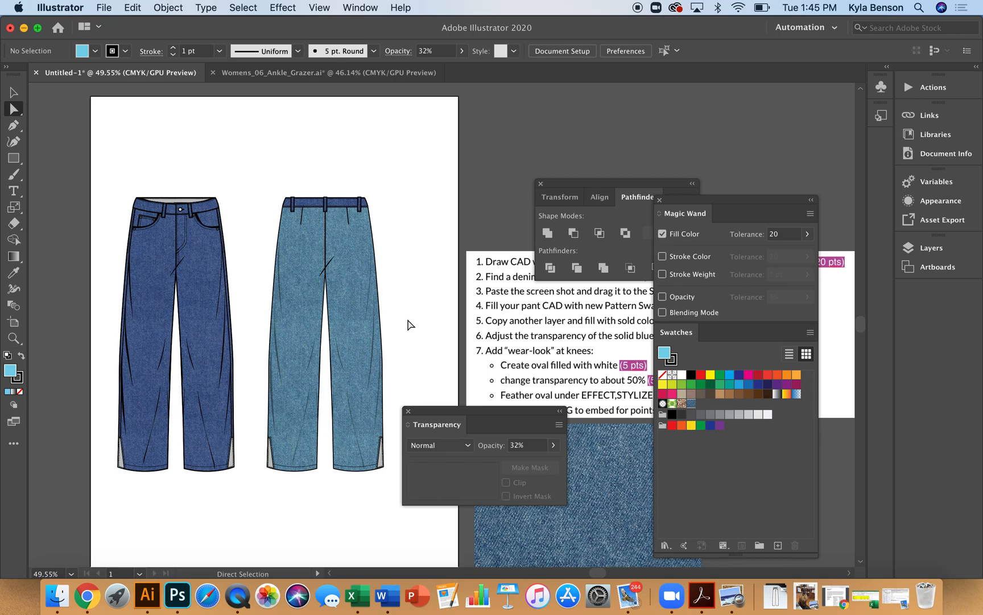
Sample the front view's transparent blue onto the back view's overlay with the Eyedropper
click(349, 313)
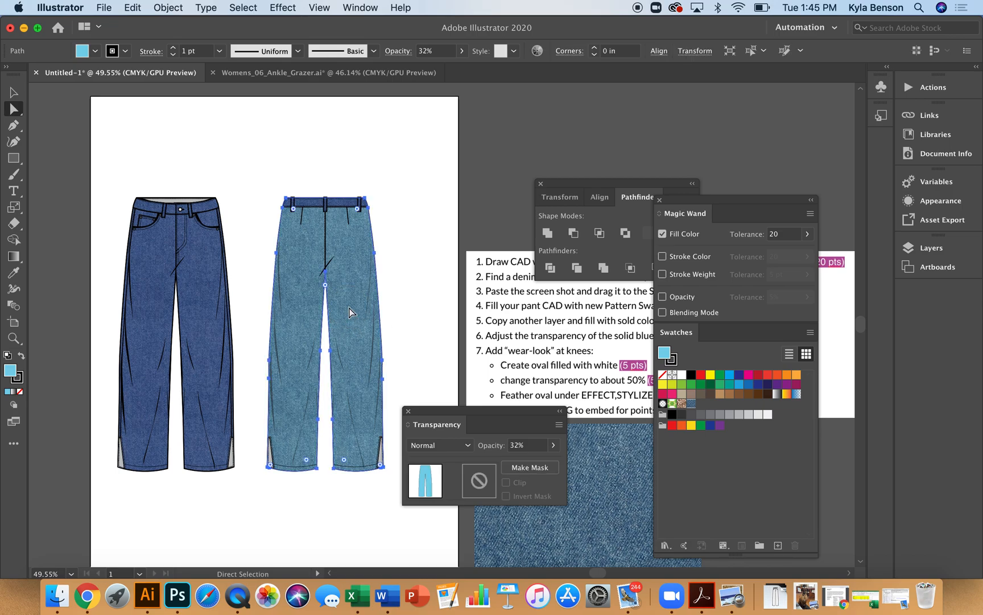
key(i)
click(199, 319)
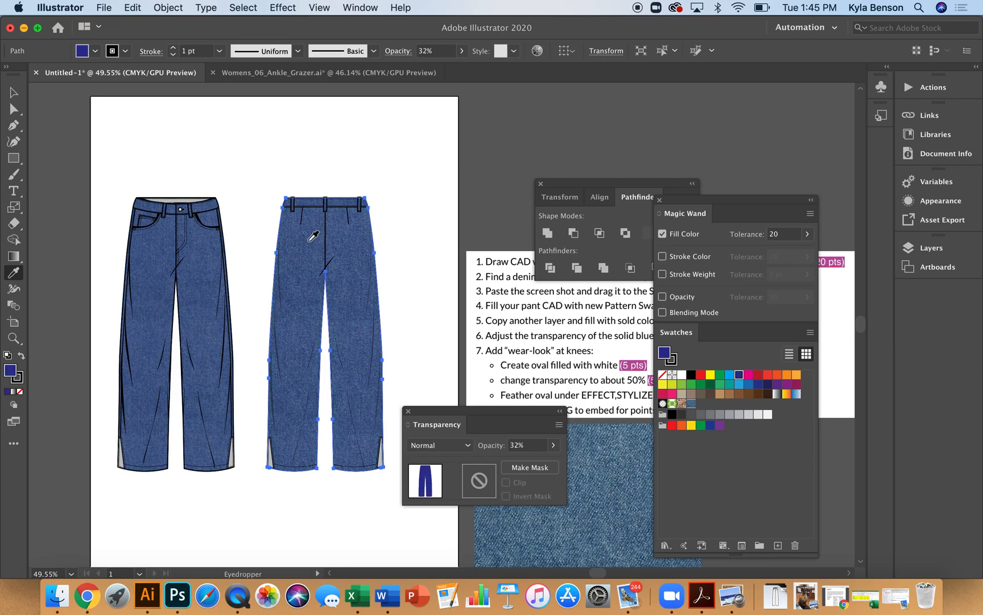
Draw an oval over one knee of the front view, fill it white and set its opacity to 50%
scroll(590, 311, right, 2)
scroll(589, 310, down, 1)
scroll(590, 310, right, 1)
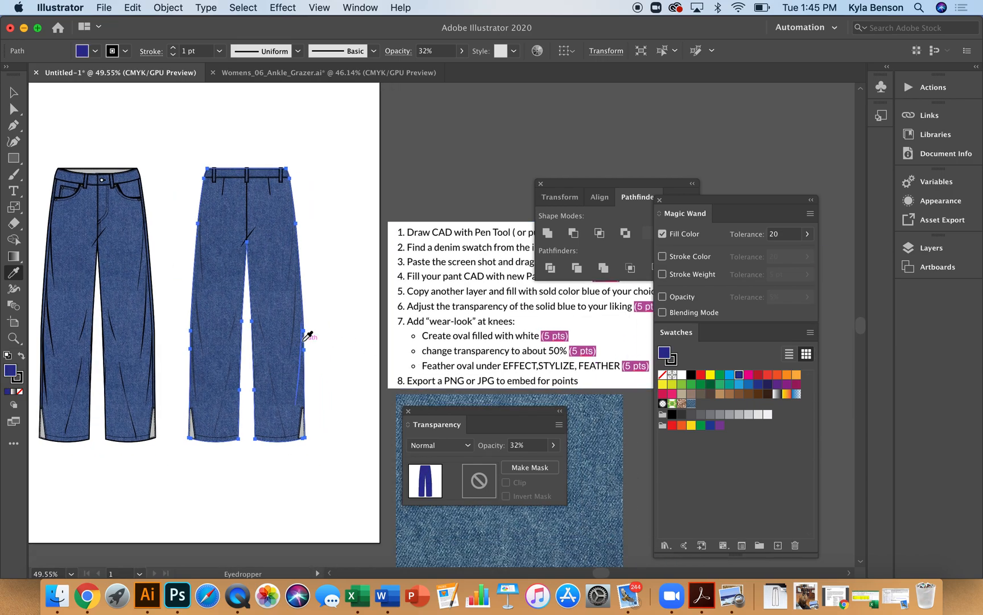
key(l)
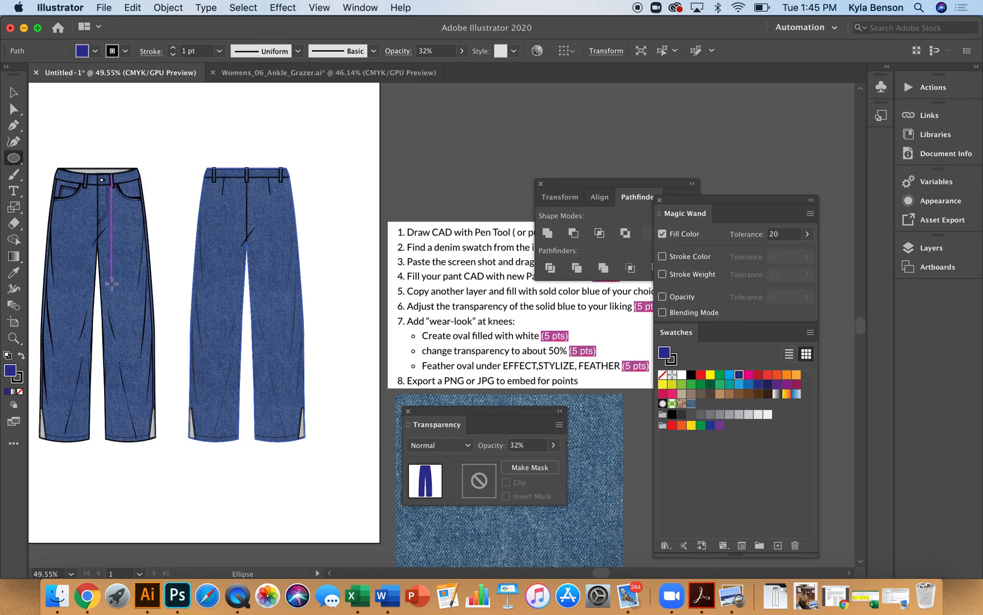
drag(113, 282, 142, 340)
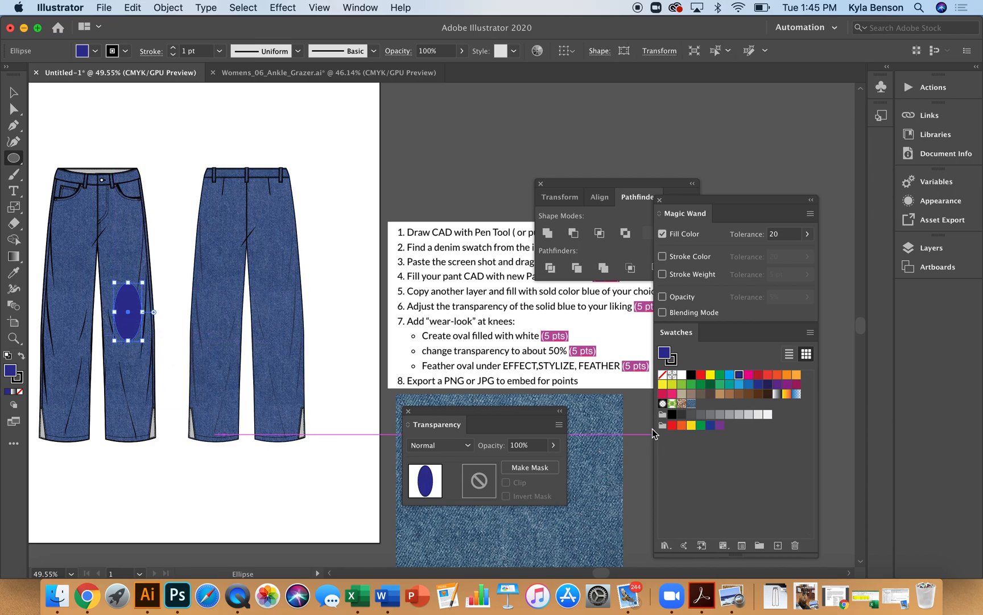
click(682, 375)
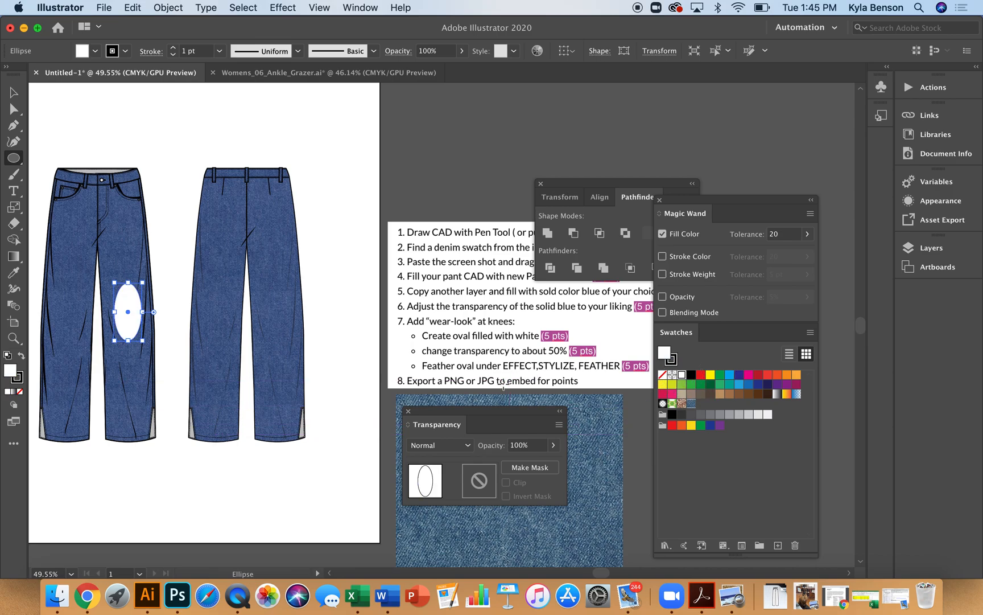
click(513, 446)
text(50)
key(Return)
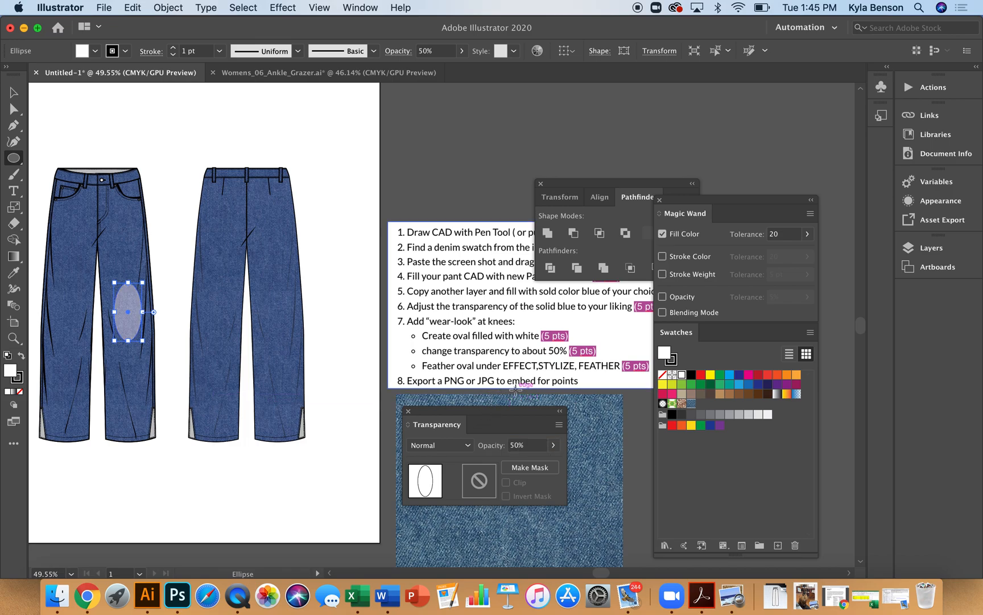
Apply a Stylize Feather effect with a 0.25 in radius to the knee oval
click(295, 8)
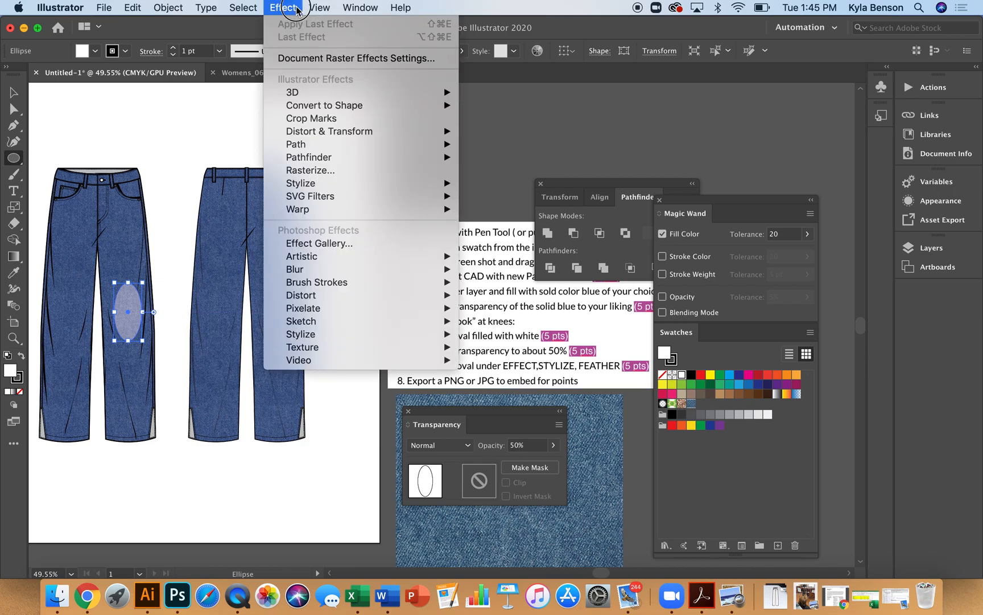
mouse_move(316, 183)
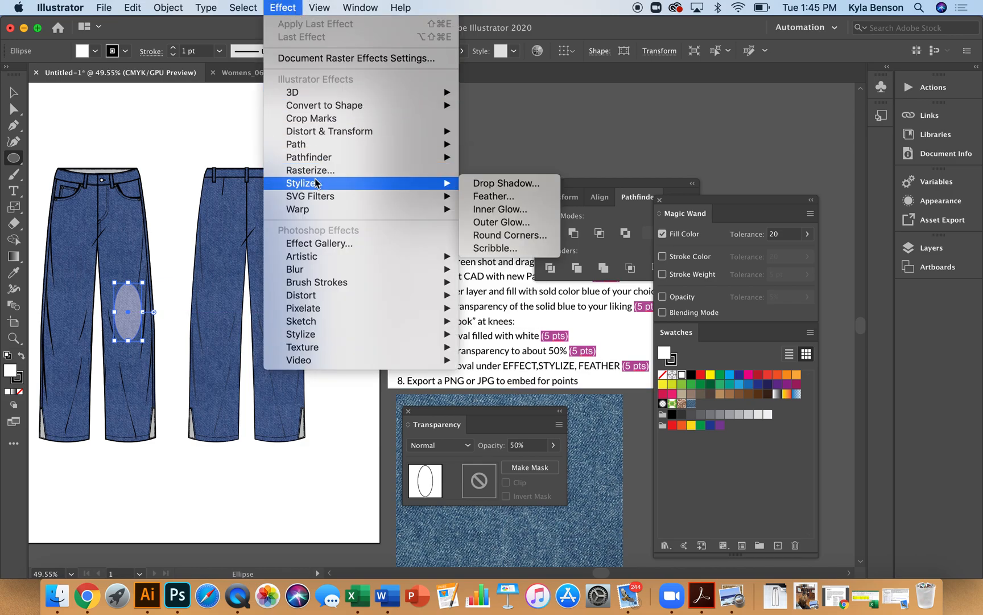
click(515, 195)
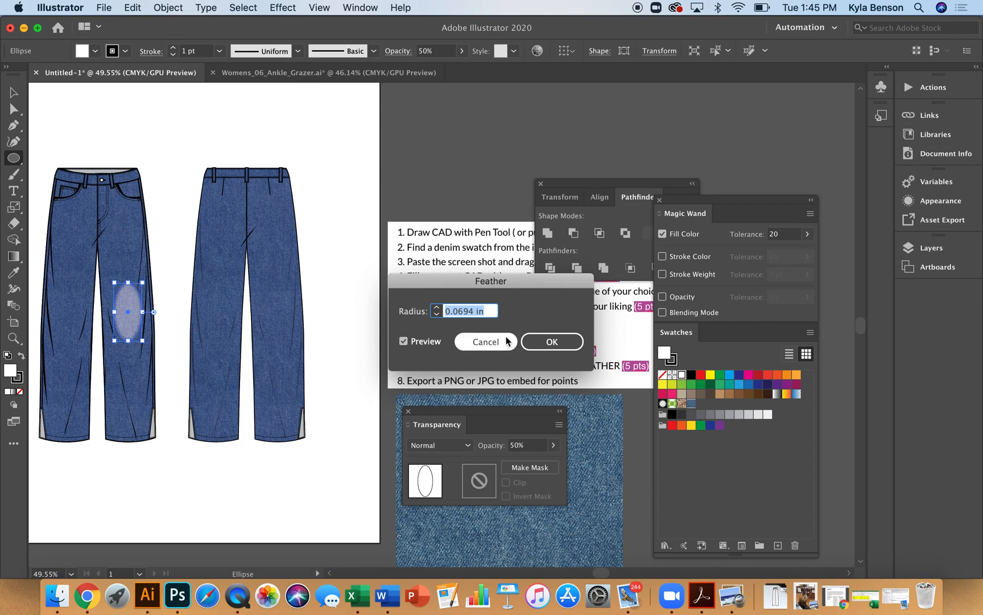
click(437, 308)
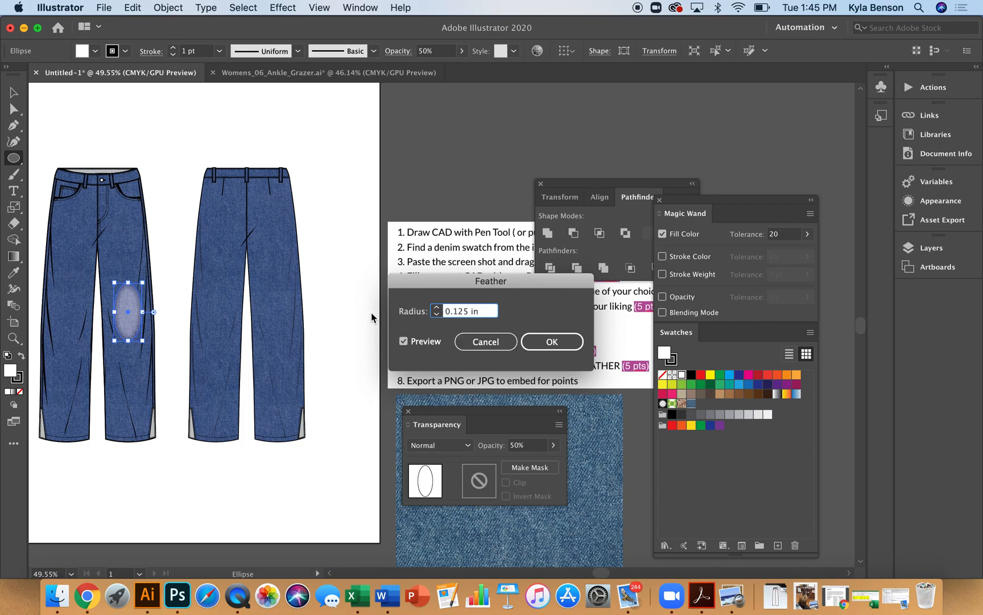
click(436, 308)
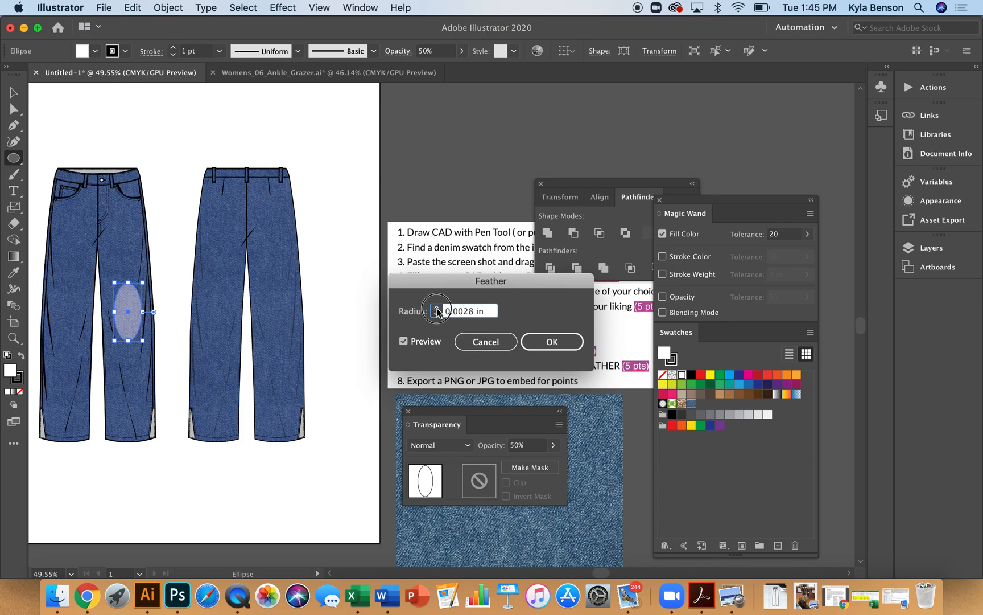
click(436, 308)
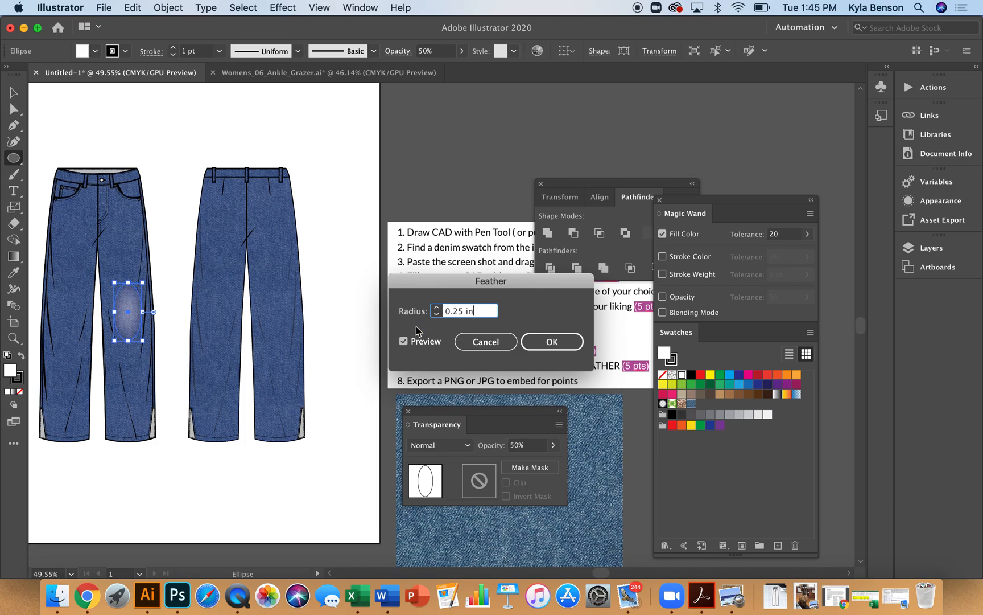
click(562, 341)
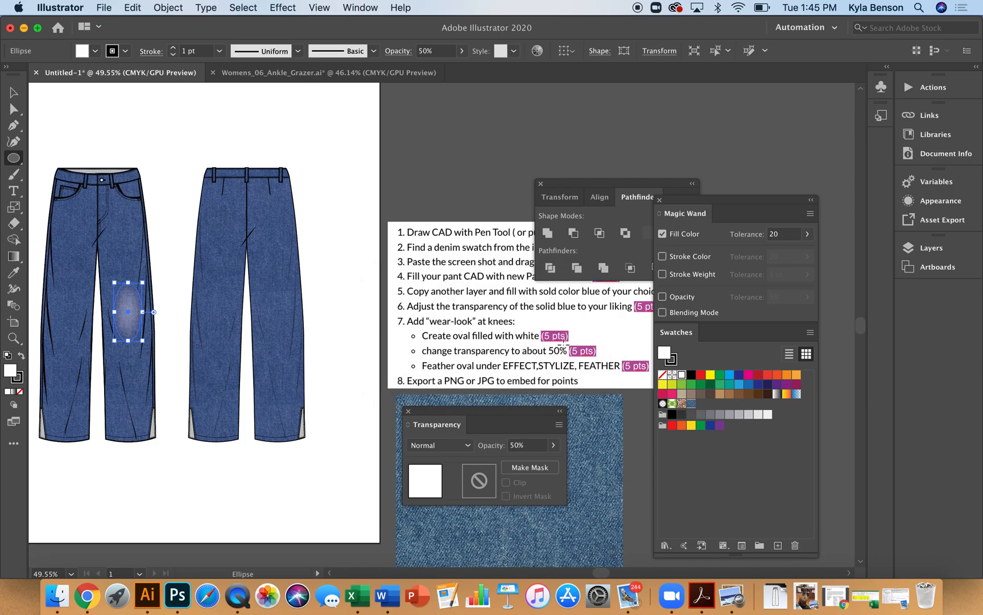
Duplicate the feathered oval onto the other knee of the front view
click(14, 108)
click(114, 134)
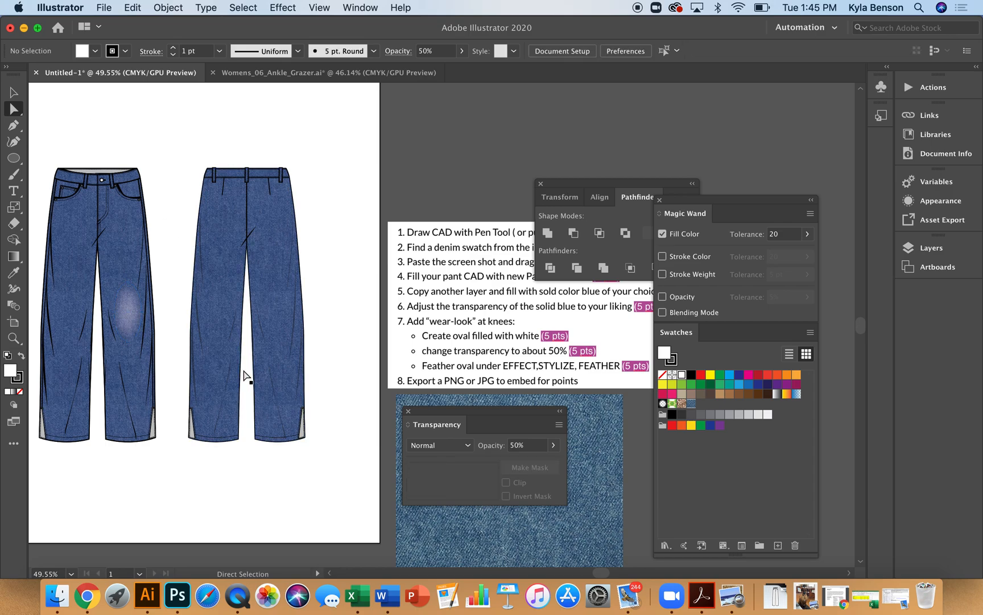
click(132, 328)
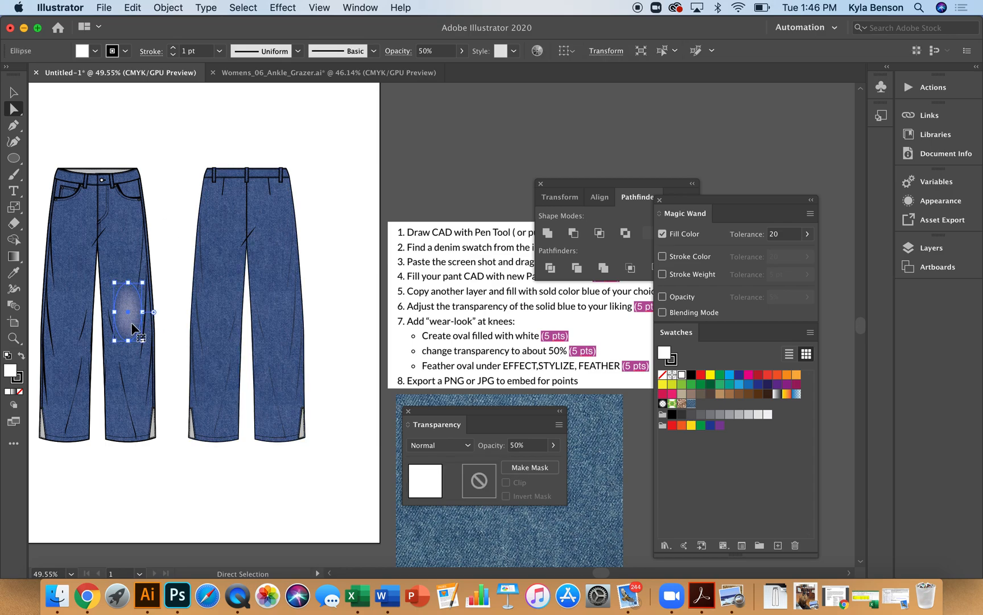
click(131, 327)
drag(130, 323, 73, 336)
click(198, 155)
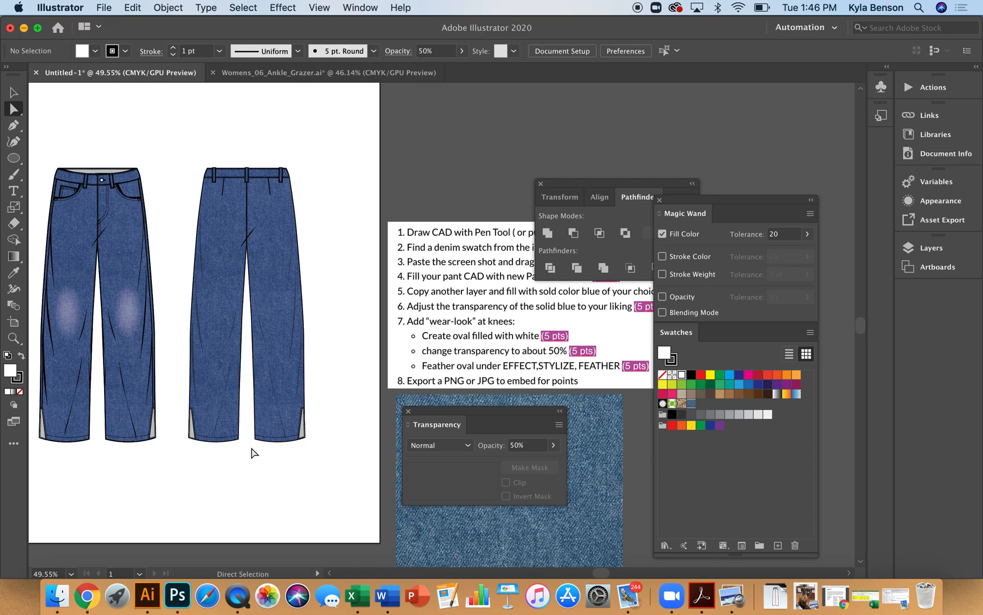
scroll(255, 453, up, 1)
scroll(254, 453, left, 3)
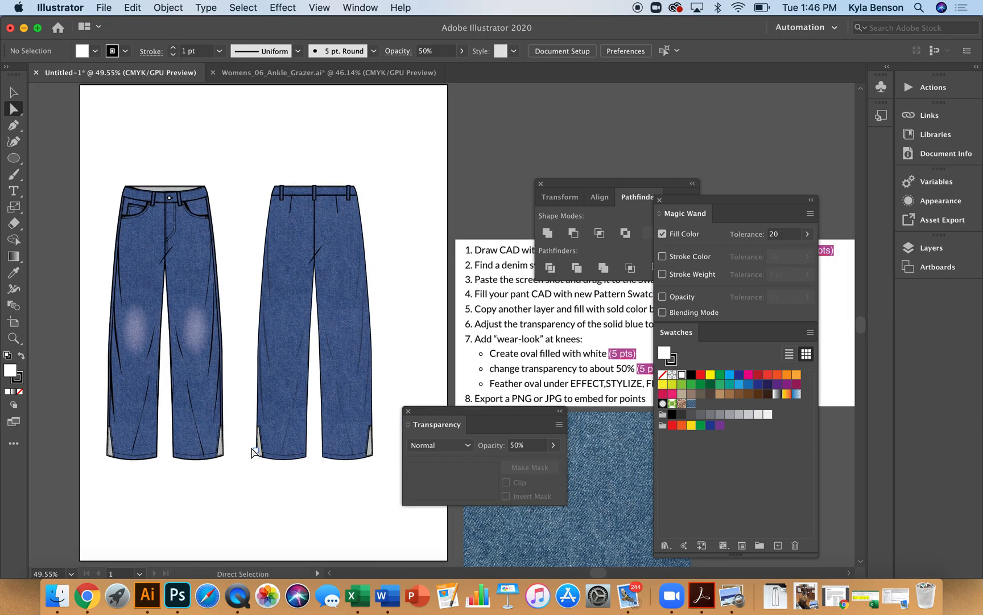